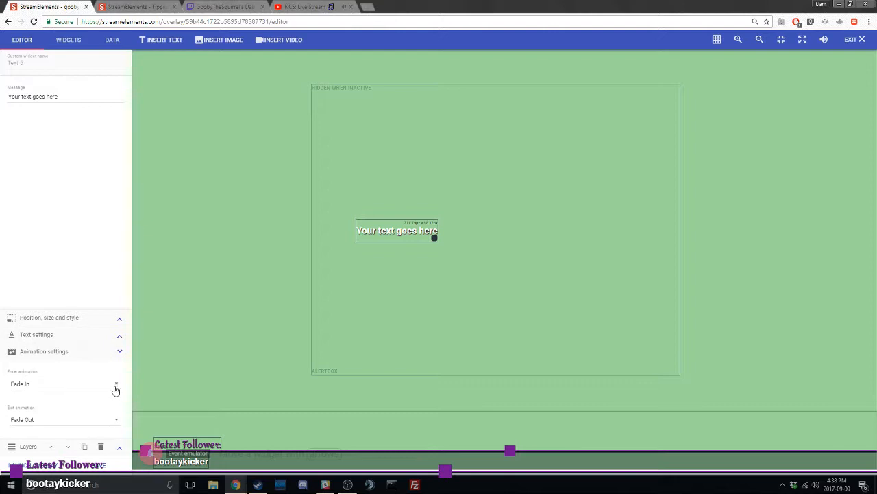
Set the text widget's enter animation to Fade In Down and try out its text scrolling option.
click(115, 388)
click(102, 409)
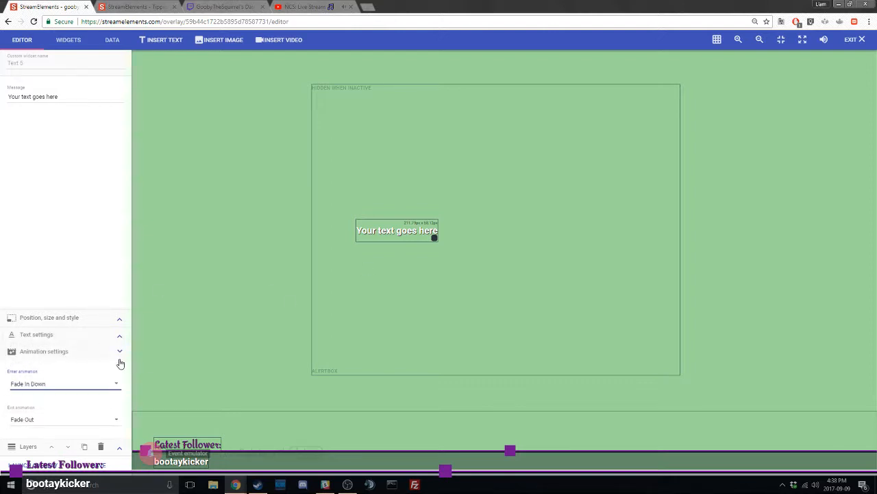
click(119, 335)
click(13, 294)
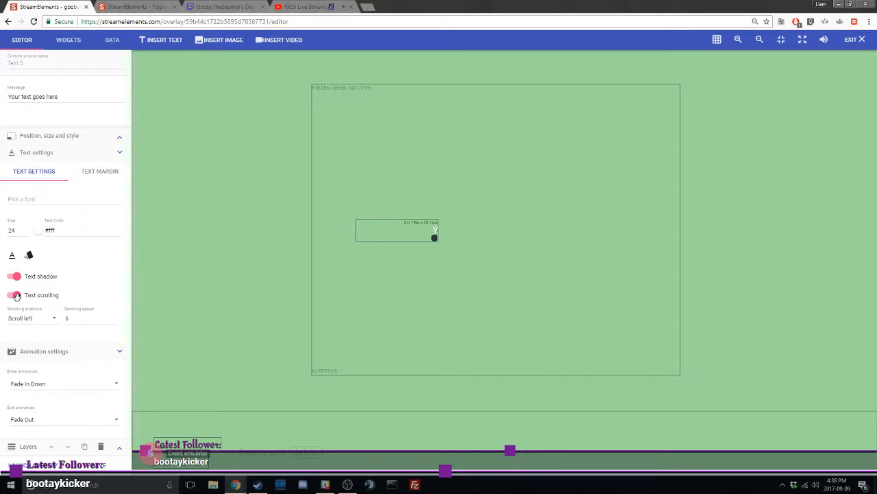
click(120, 153)
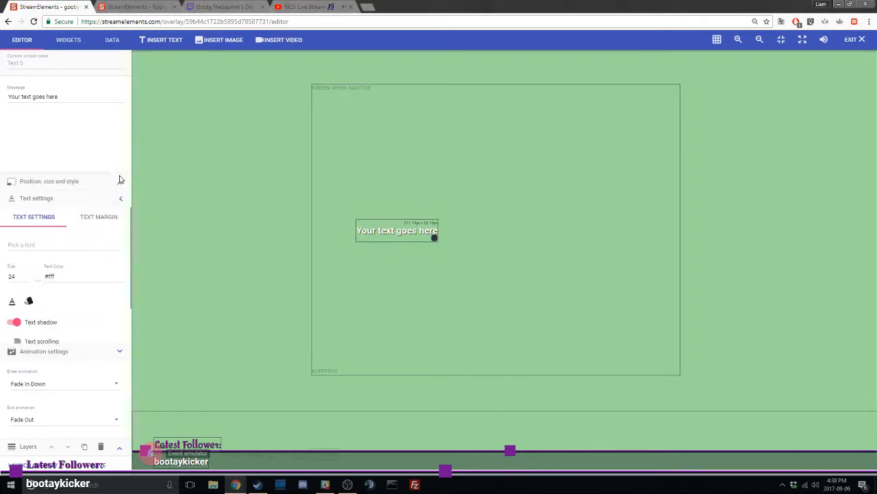
click(119, 352)
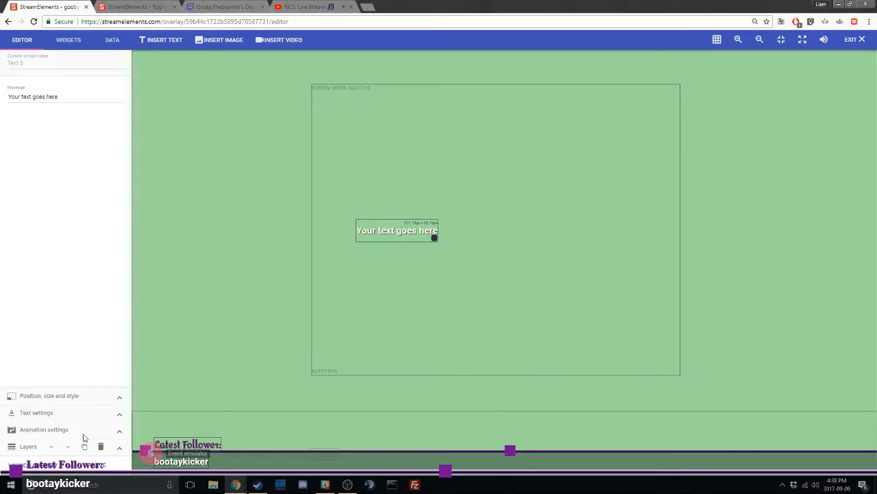
Expand the layers list and move the text widget slightly down inside the alert box.
click(119, 449)
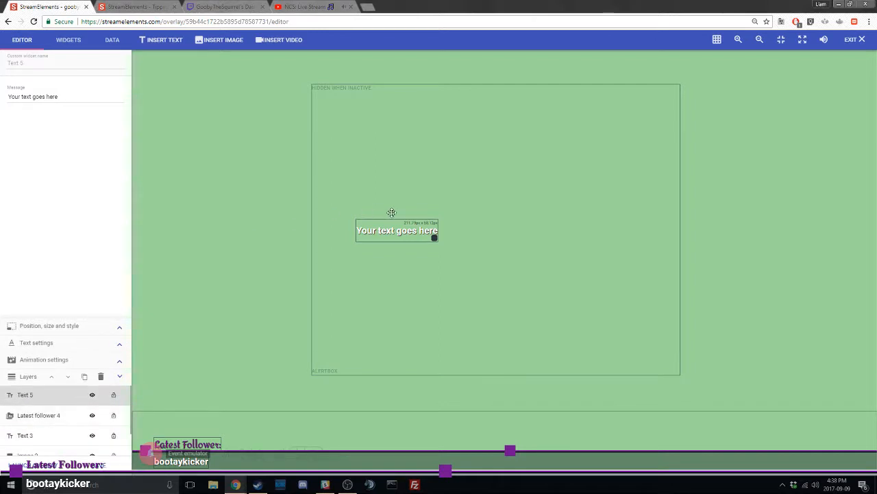
click(257, 262)
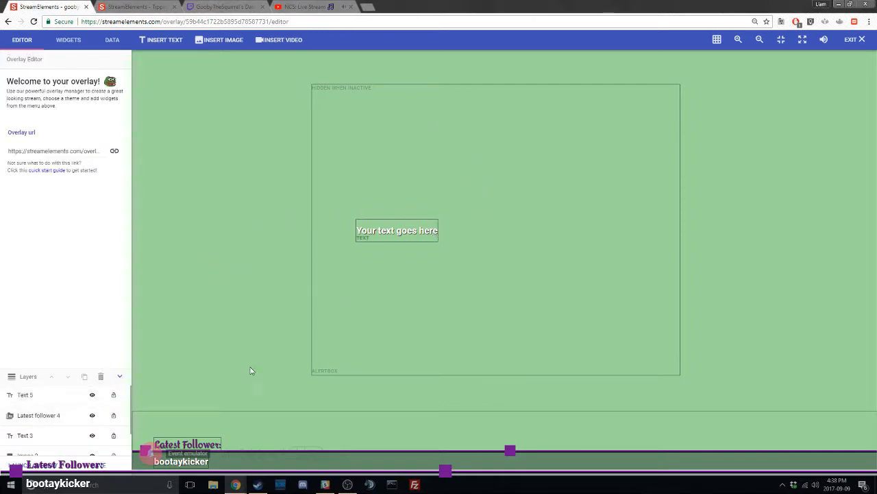
mouse_move(408, 234)
mouse_down()
mouse_move(276, 235)
mouse_move(404, 236)
mouse_up()
click(401, 182)
click(406, 235)
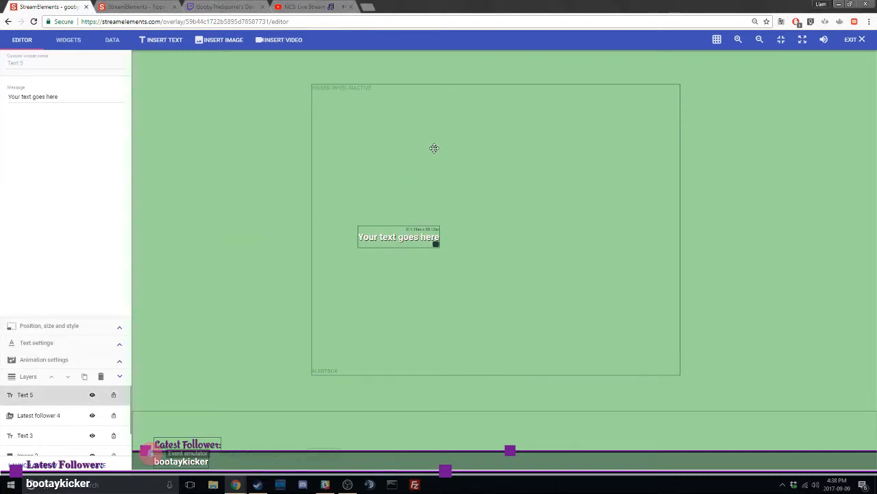
Delete the existing alert box and place a new AlertBox widget around the text widget.
click(435, 149)
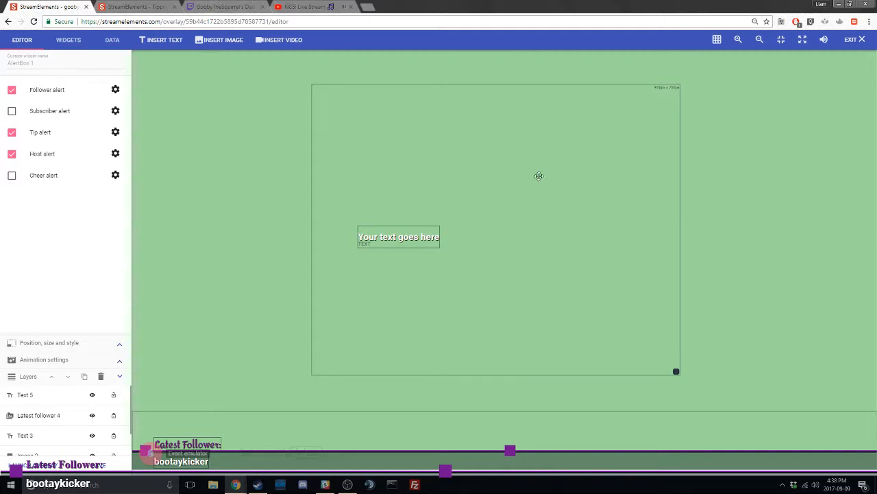
key(Delete)
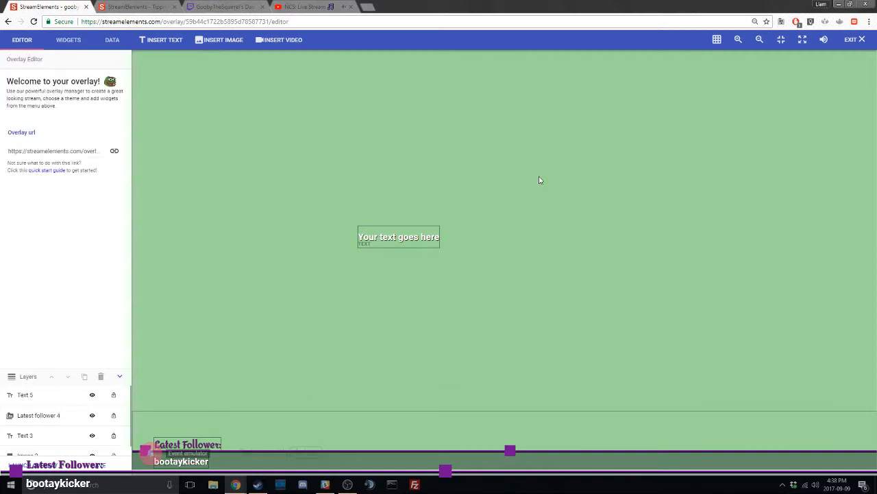
click(69, 40)
click(295, 208)
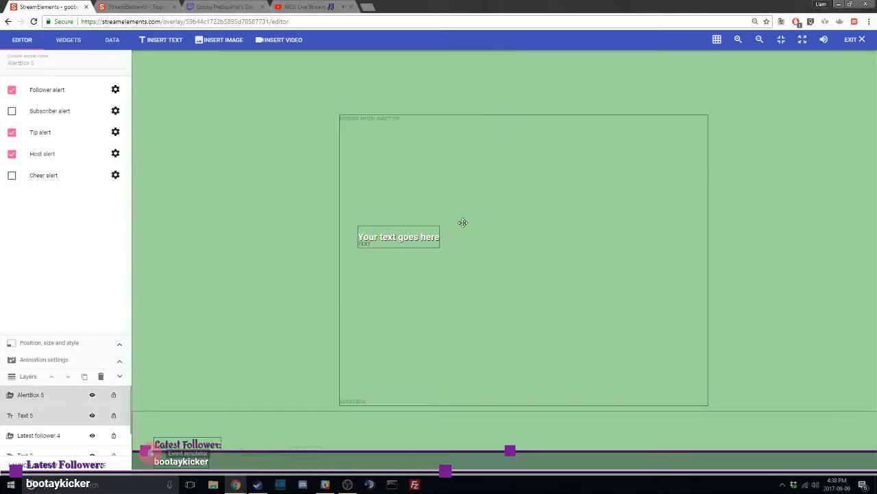
drag(463, 223, 436, 205)
click(218, 227)
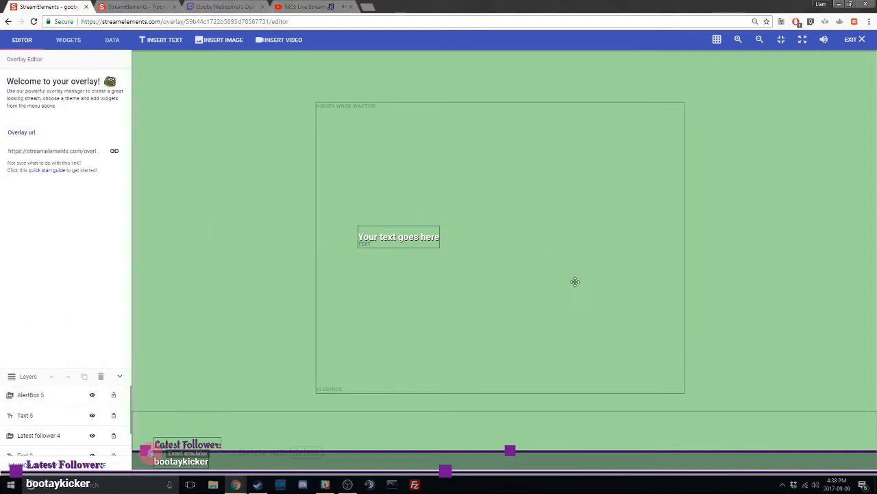
Try to move the text layered beneath the new alert box by selecting Text 5, and check its position and size settings.
drag(408, 242, 388, 227)
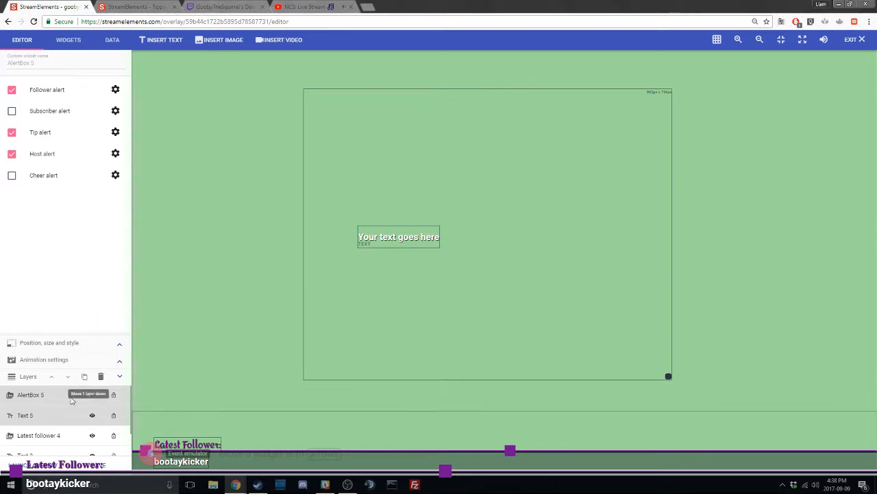
click(43, 417)
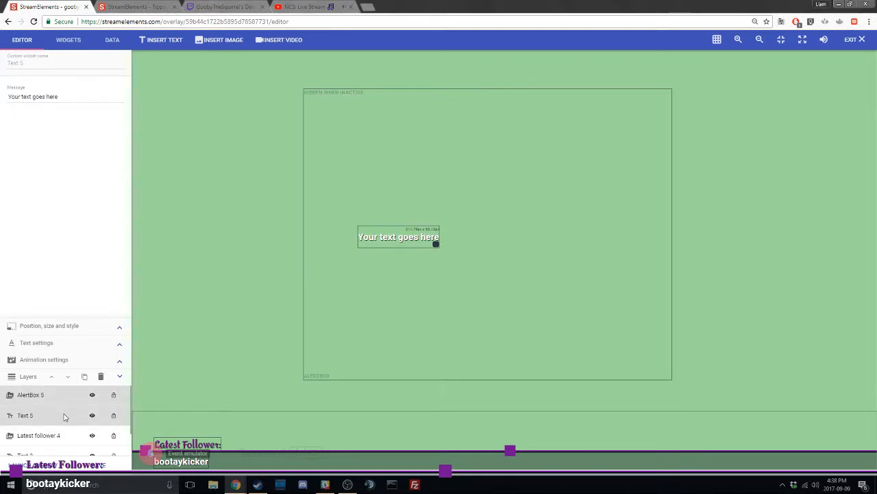
mouse_move(417, 237)
mouse_down()
mouse_move(347, 249)
mouse_move(417, 240)
mouse_up()
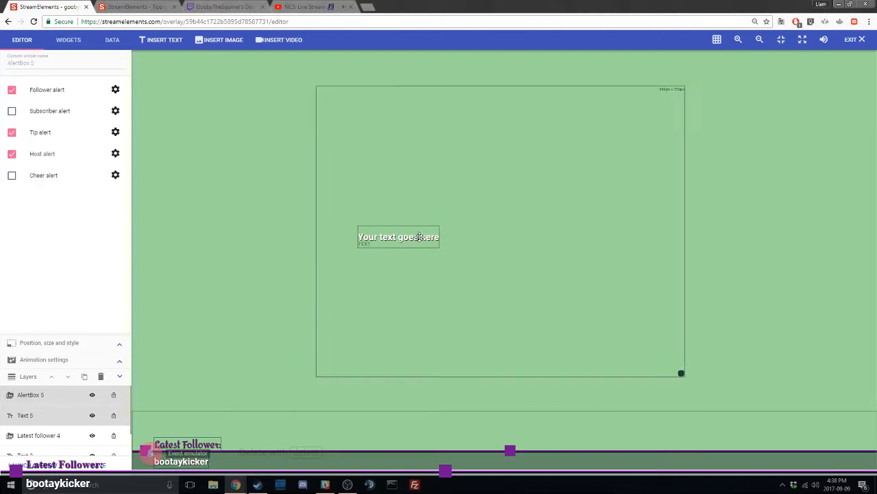
click(33, 417)
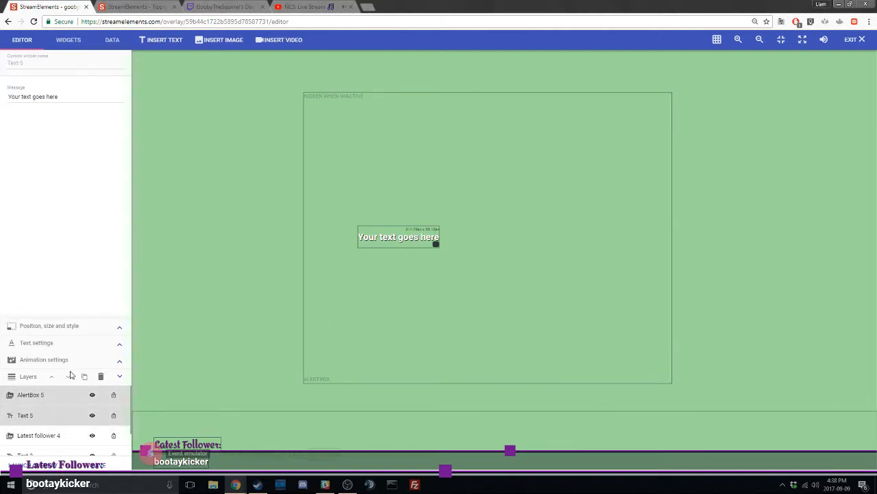
click(118, 327)
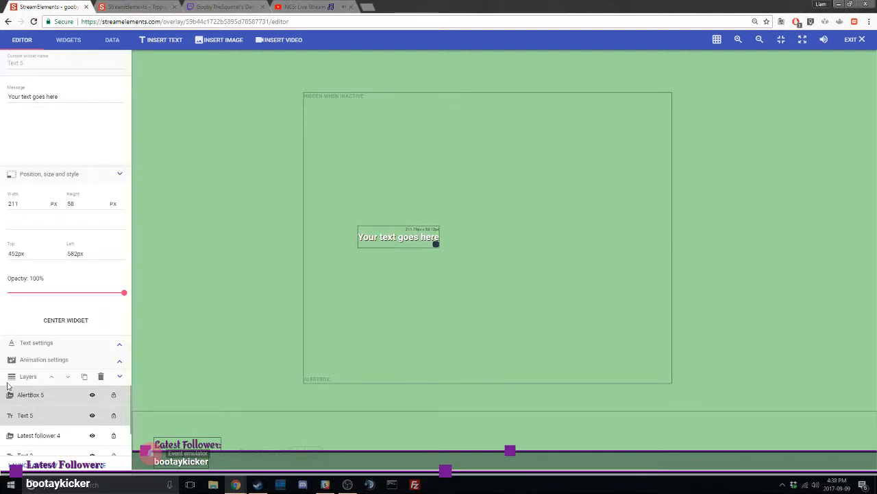
click(118, 175)
click(120, 375)
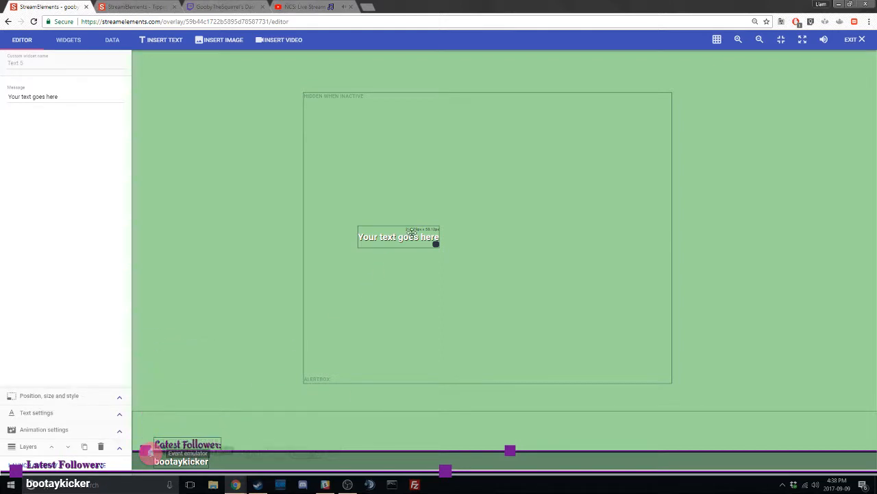
Remove the text and alert box from the canvas and add a fresh AlertBox widget.
click(328, 267)
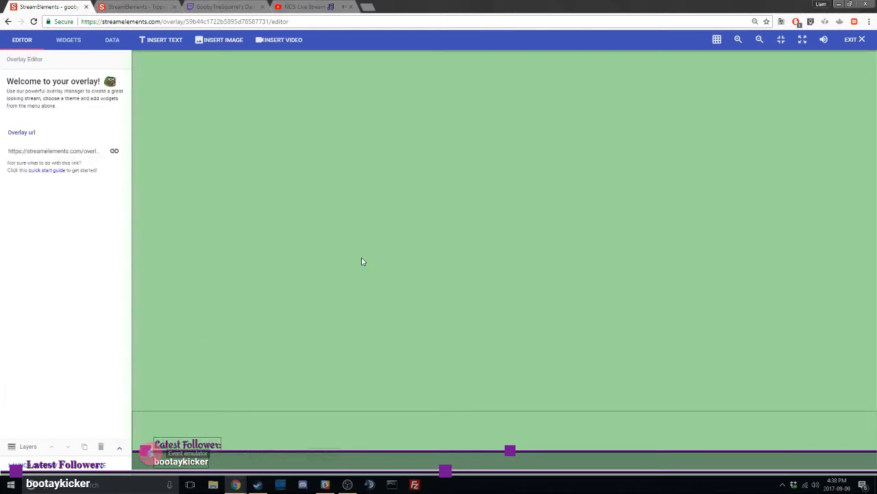
click(71, 41)
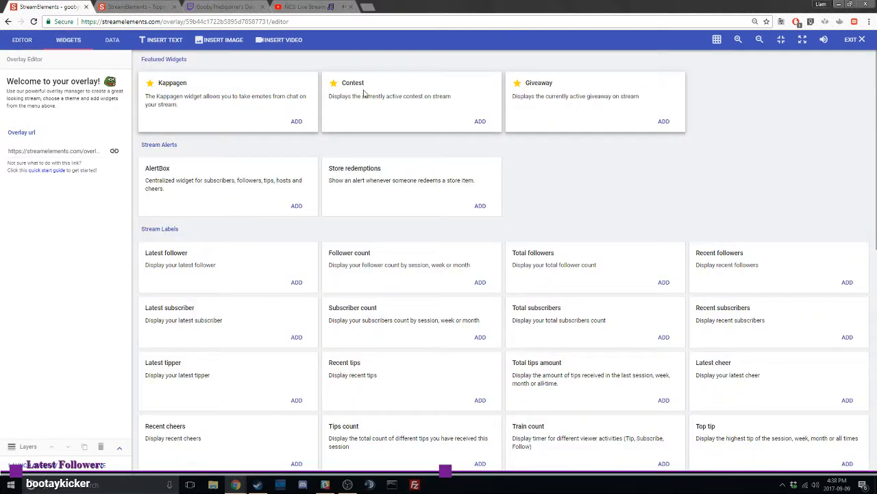
click(296, 206)
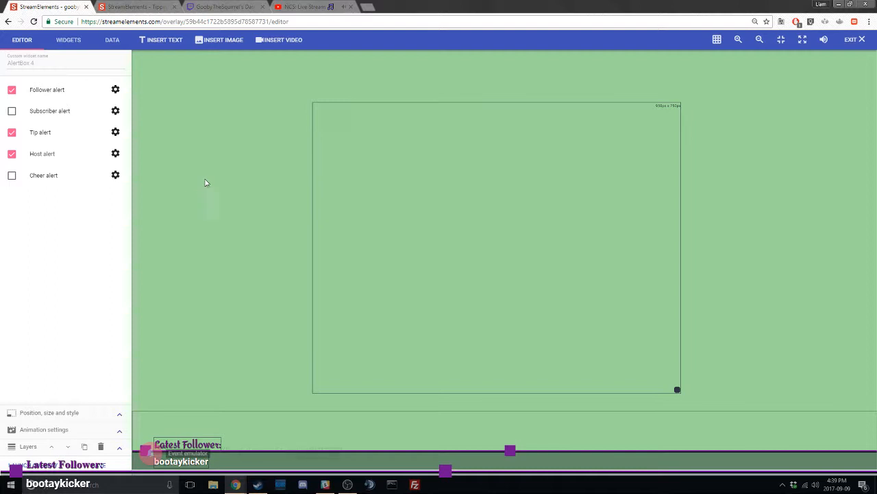
Check the chat on the Twitch dashboard, switch briefly to Discord, and return to the StreamElements overlay editor.
click(205, 7)
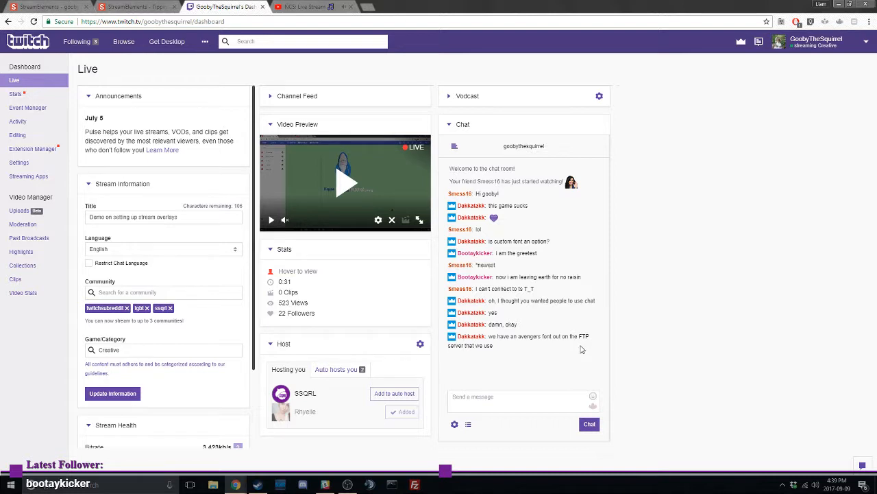
click(38, 7)
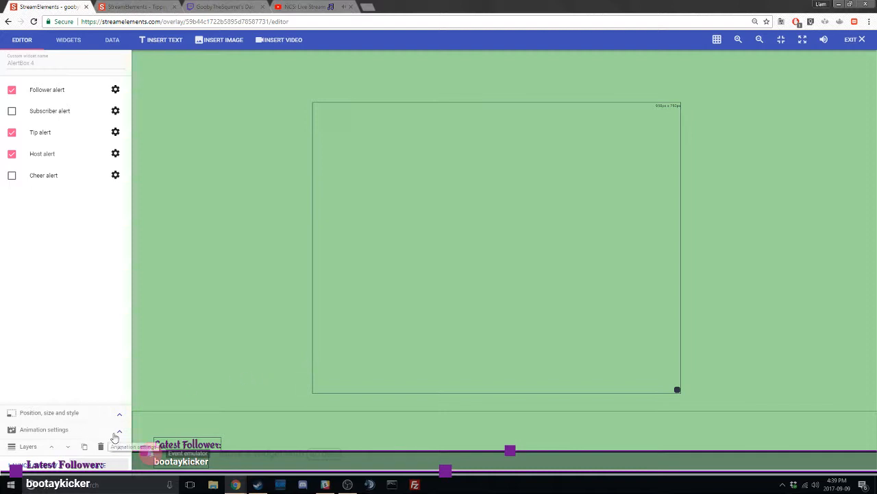
click(303, 484)
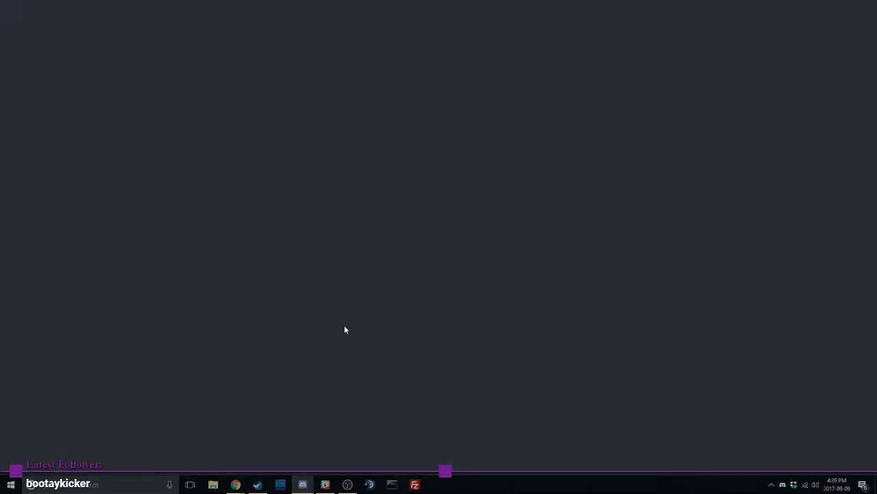
mouse_move(234, 485)
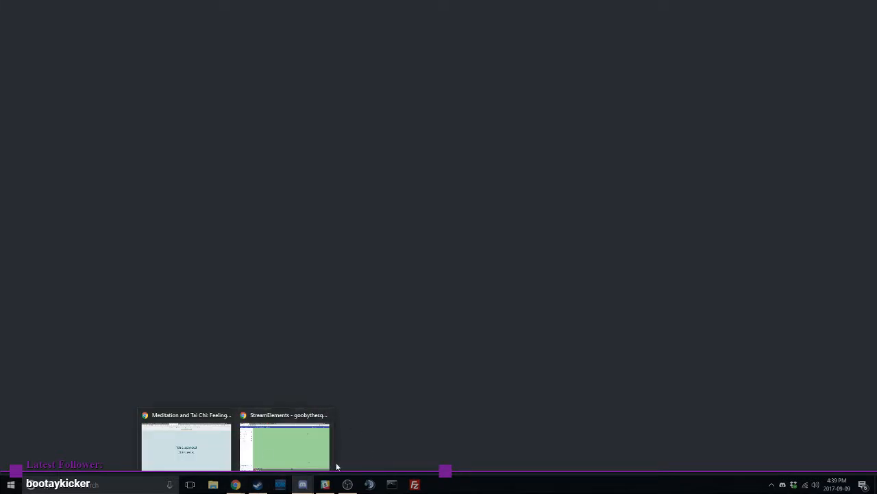
click(285, 444)
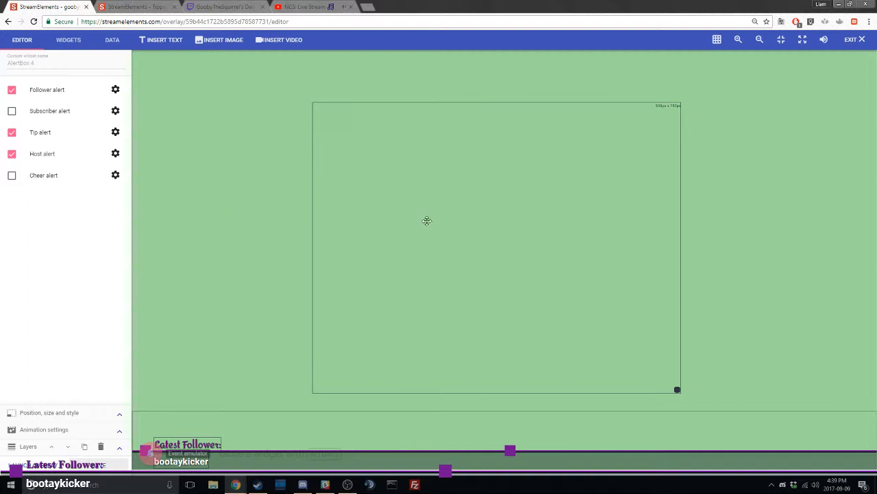
Exit the overlay editor to the overlays list and look up next month in the system calendar.
click(852, 39)
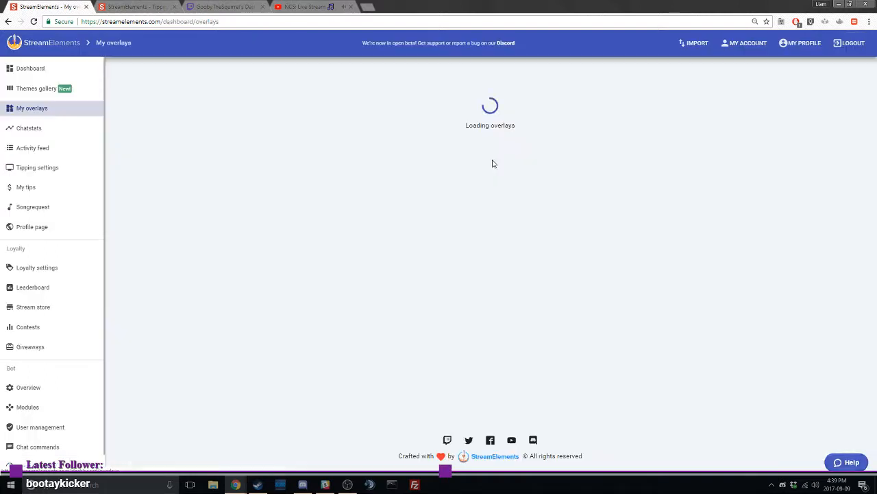
click(838, 483)
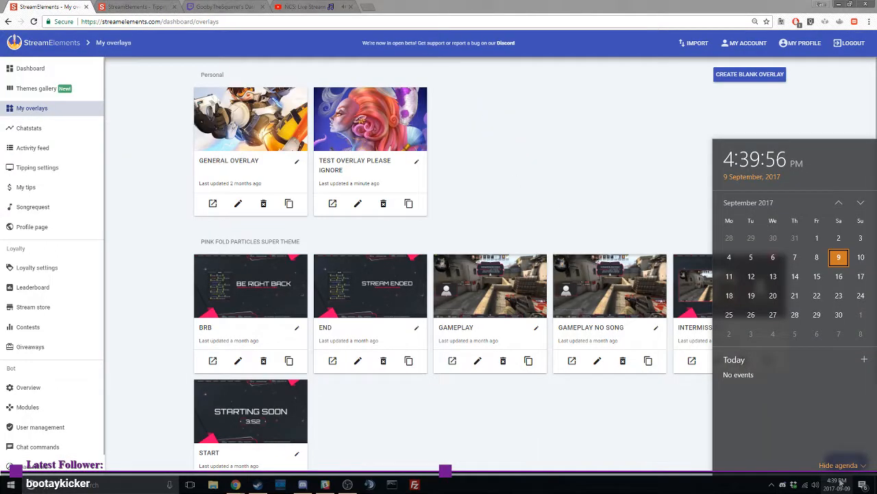
click(861, 202)
click(564, 182)
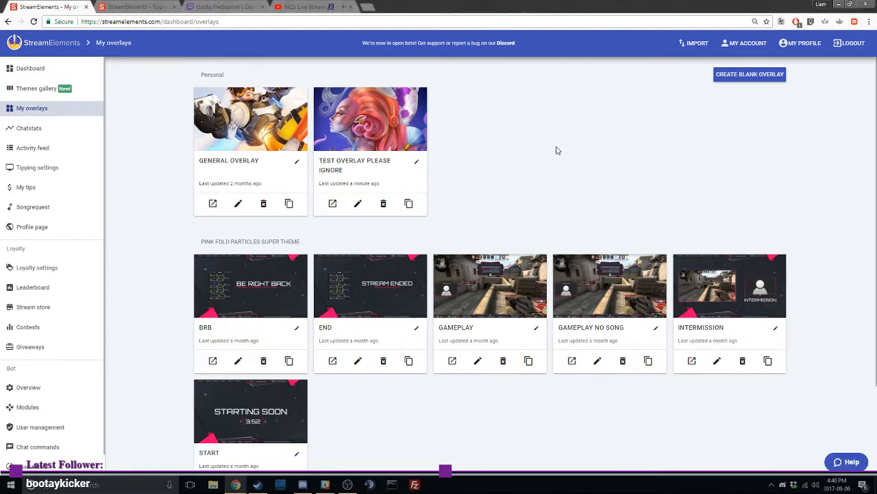
Create overlays named "test etc" from the Universe Animated Super Theme and show them in My overlays.
click(42, 89)
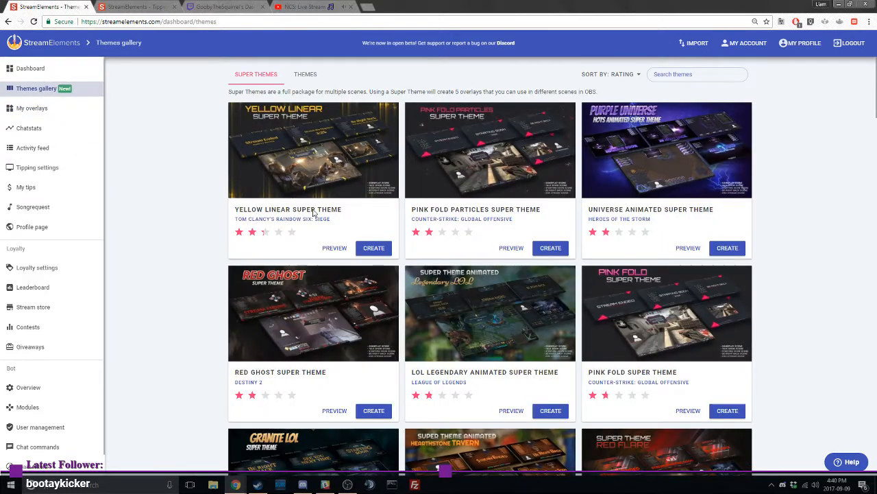
click(737, 249)
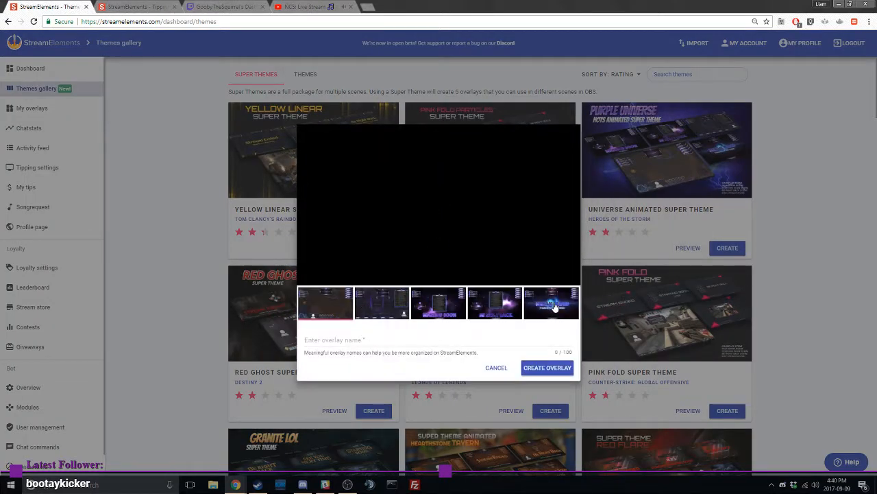
click(547, 367)
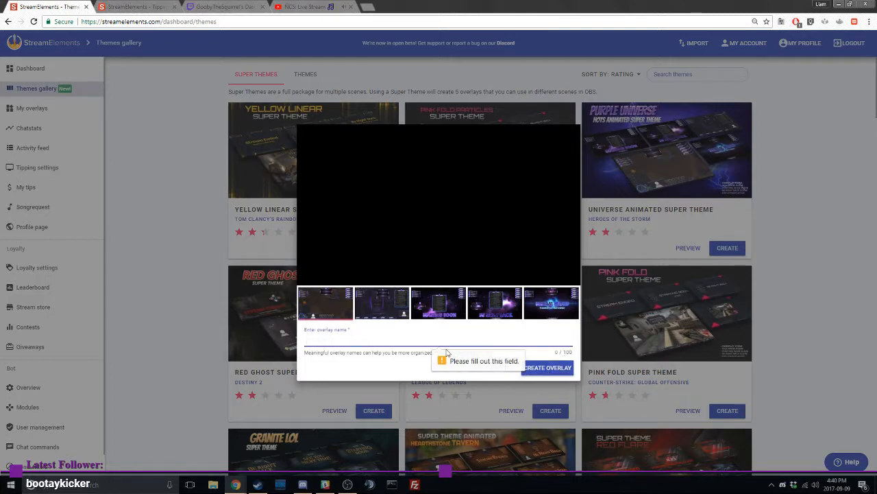
text(test etc)
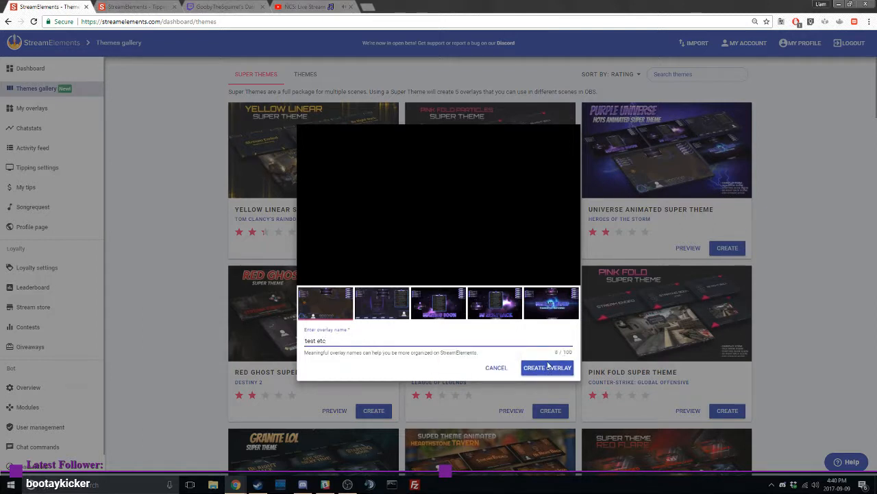
click(548, 367)
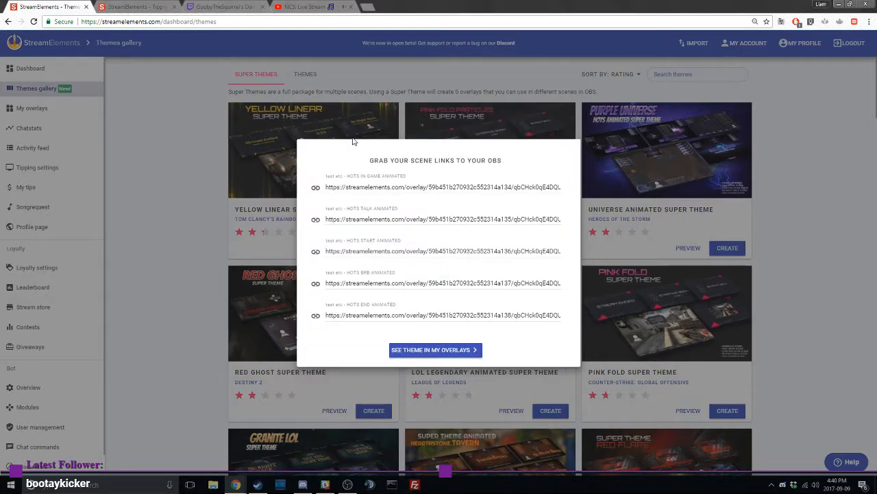
click(429, 351)
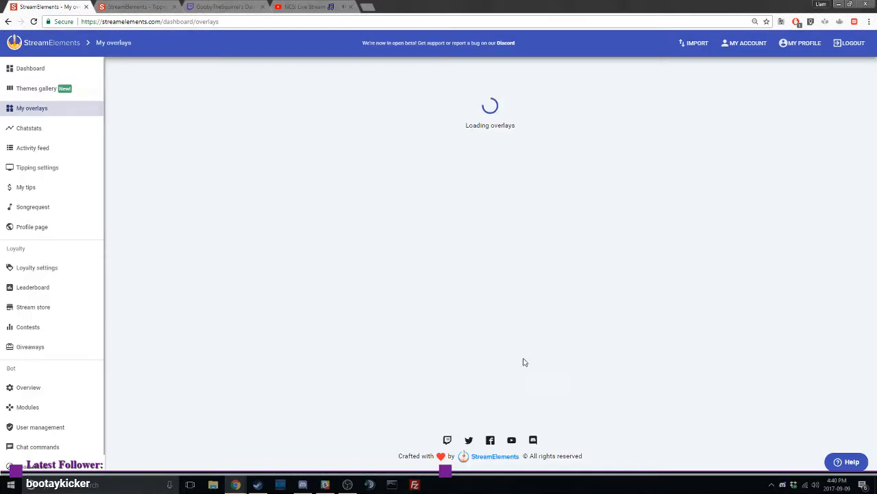
scroll(356, 226, down, 4)
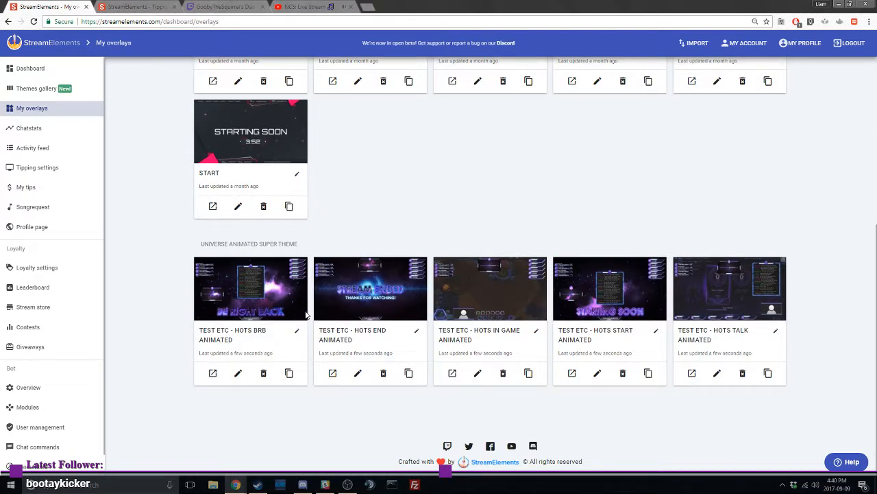
Glance at OBS, return to the StreamElements overlays list, and open the "test etc - HOTS BRB Animated" overlay for editing.
click(348, 484)
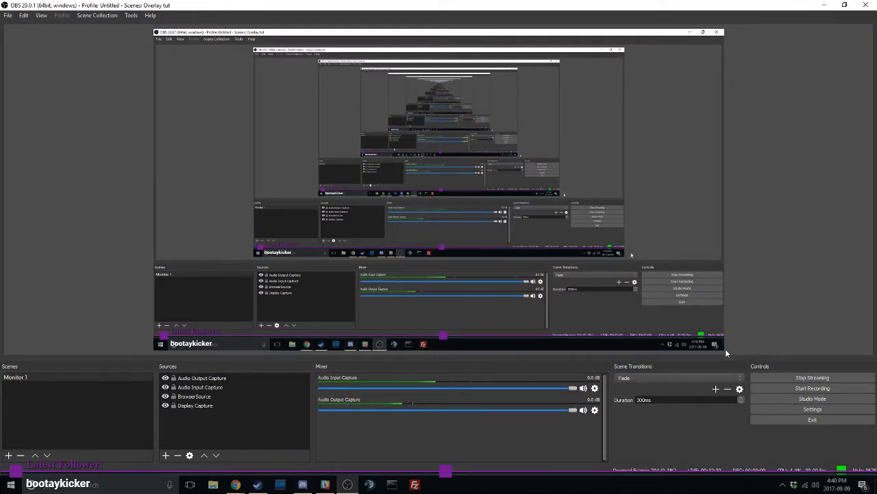
mouse_move(235, 484)
click(283, 442)
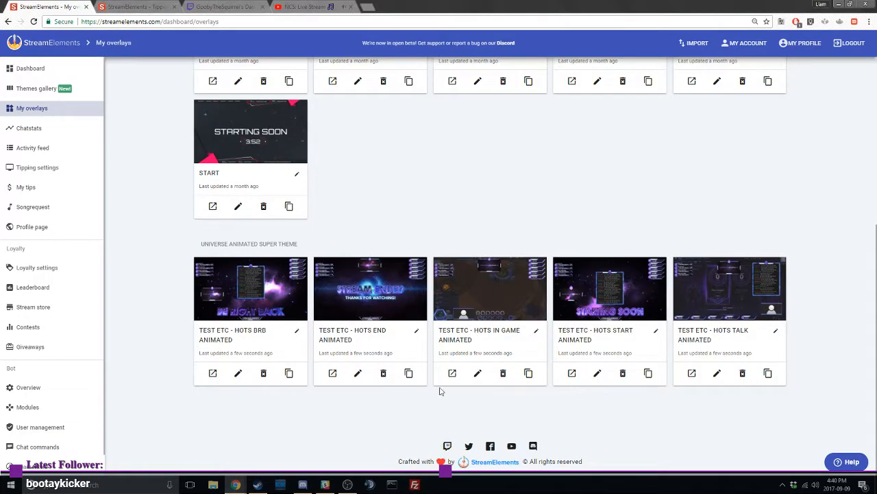
click(238, 373)
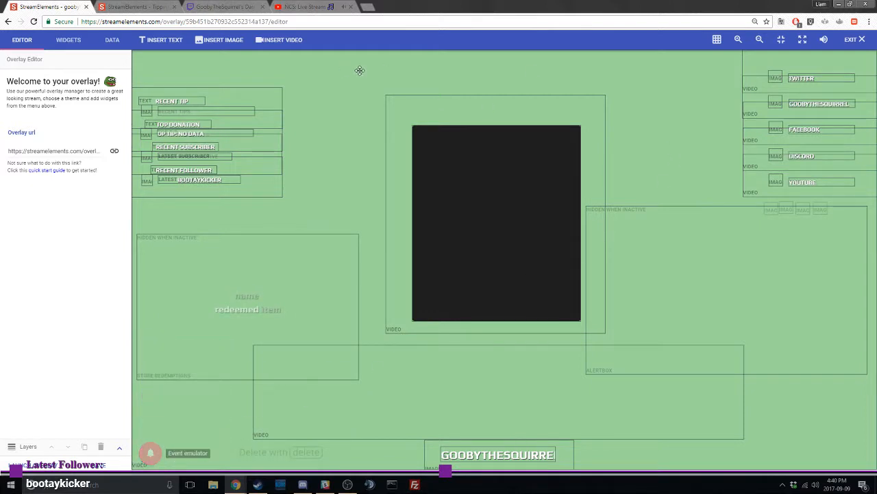
Browse the replacement images available for the Twitter social icon, close the image library, and select the BACKGROUND video.
click(776, 75)
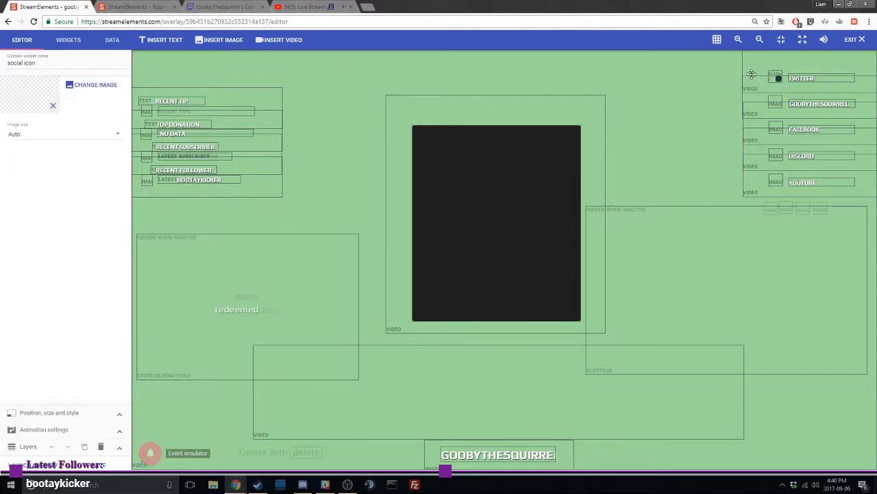
click(77, 86)
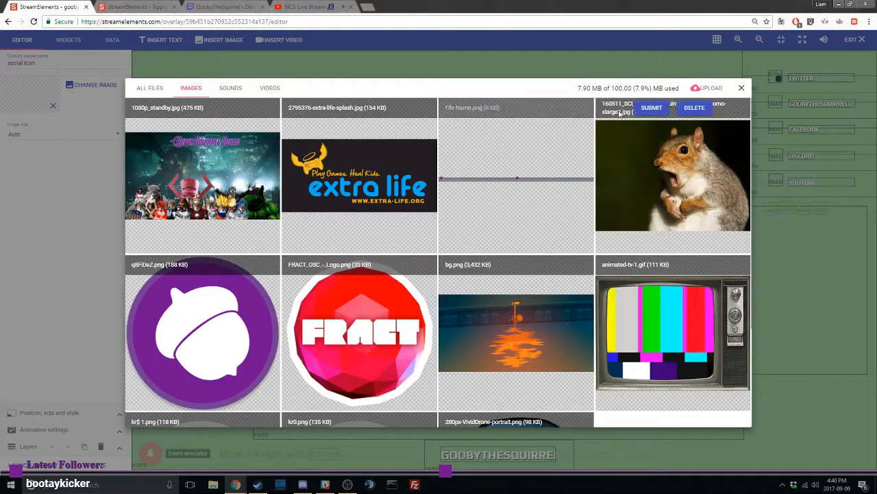
click(741, 90)
click(633, 66)
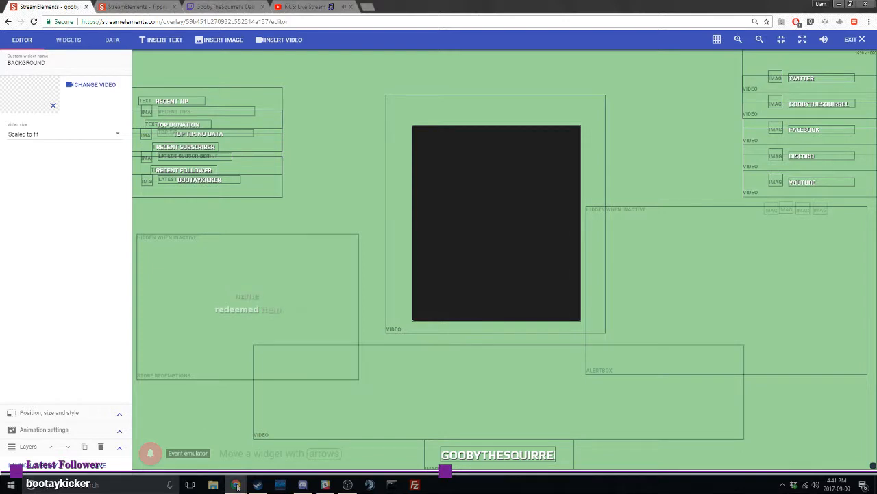
Switch to OBS, hide the BrowserSource source, and review its properties.
click(348, 484)
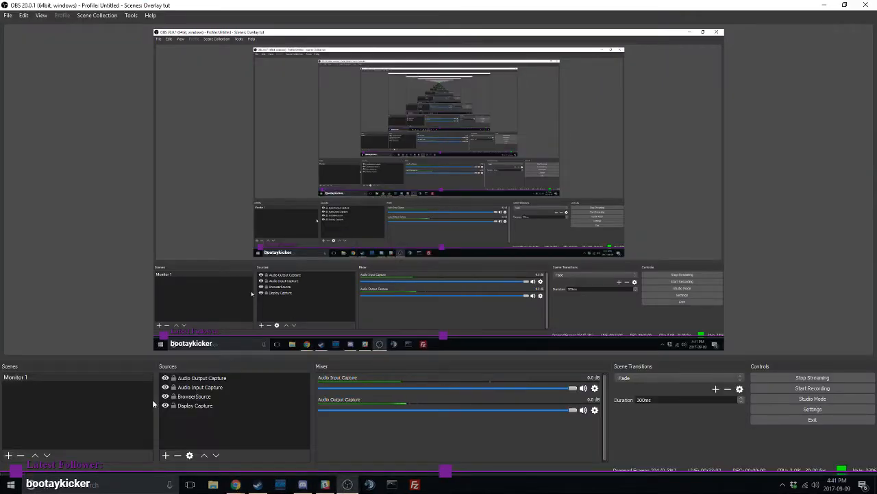
click(165, 396)
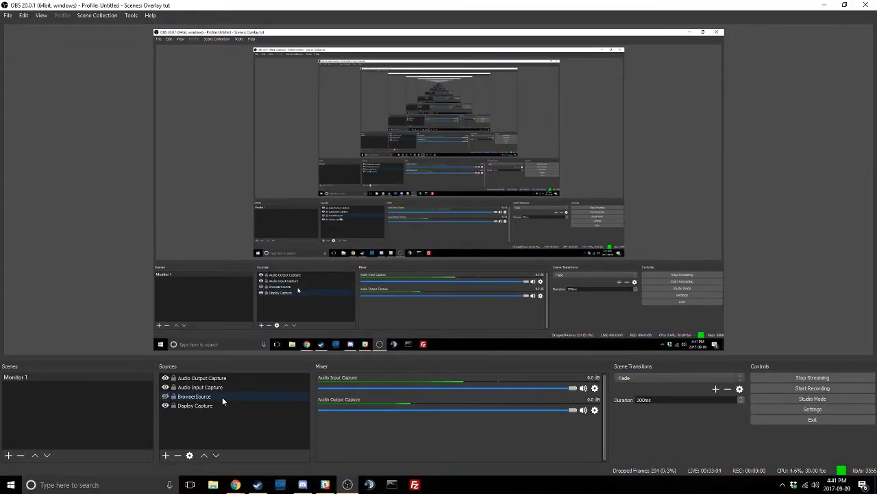
double_click(195, 397)
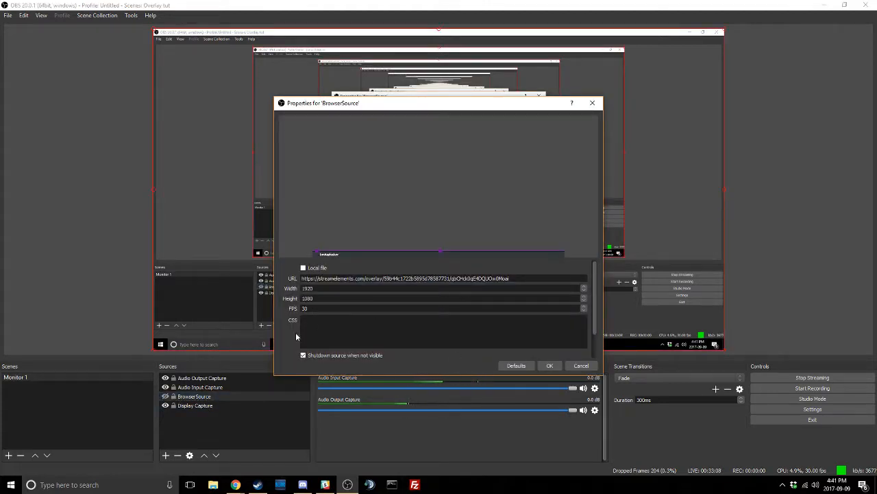
click(549, 365)
Rename the BrowserSource source to "overlay test".
right_click(211, 395)
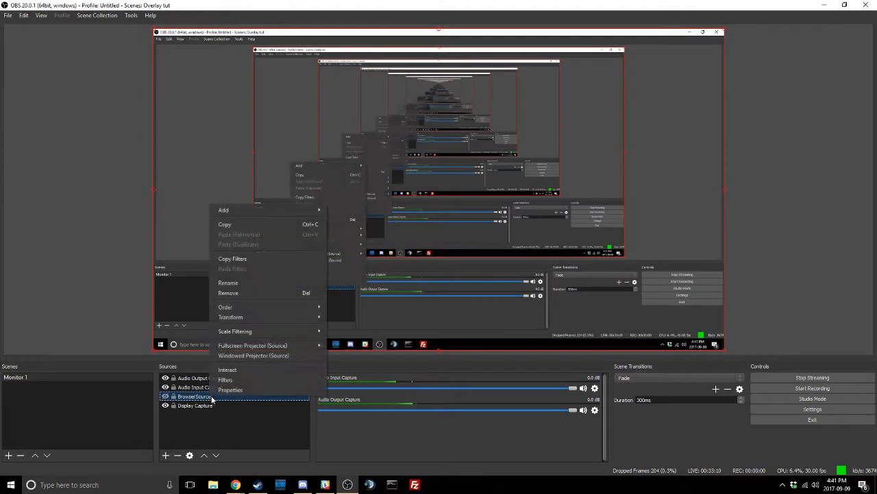
click(247, 282)
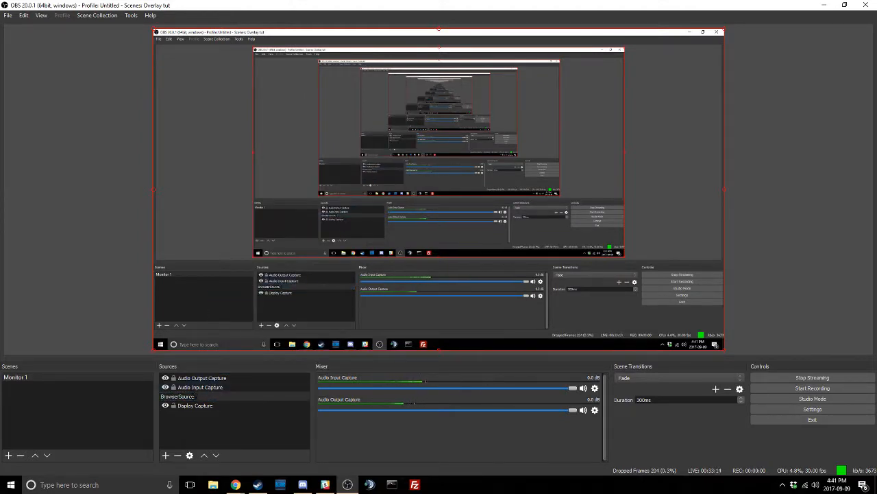
key(ctrl+a)
key(BackSpace)
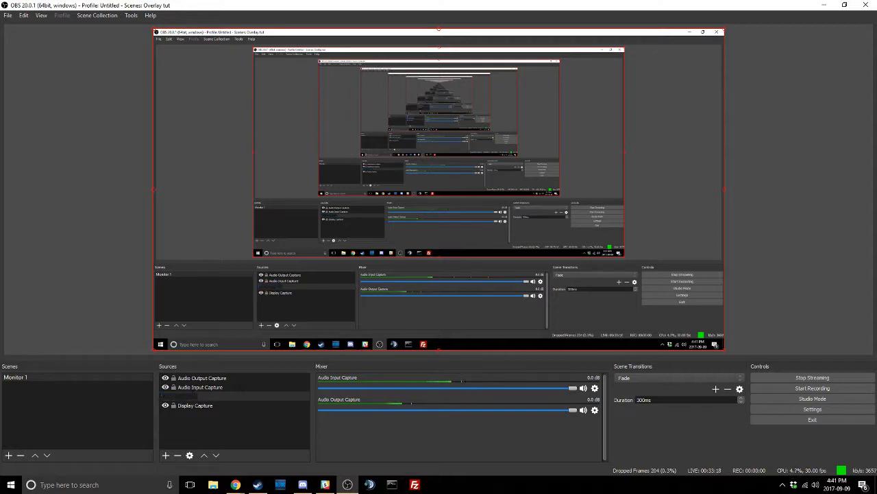
text(test)
key(Return)
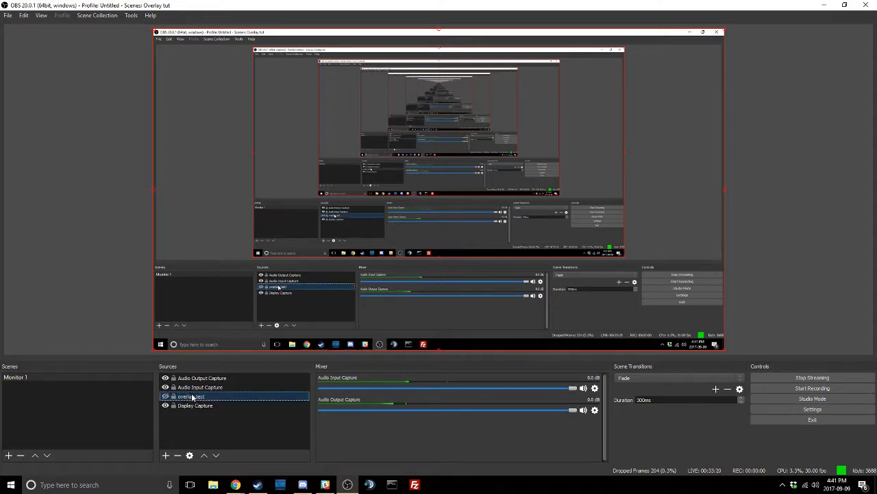
Return to the StreamElements overlay editor and emulate a follower event.
mouse_move(235, 485)
click(285, 444)
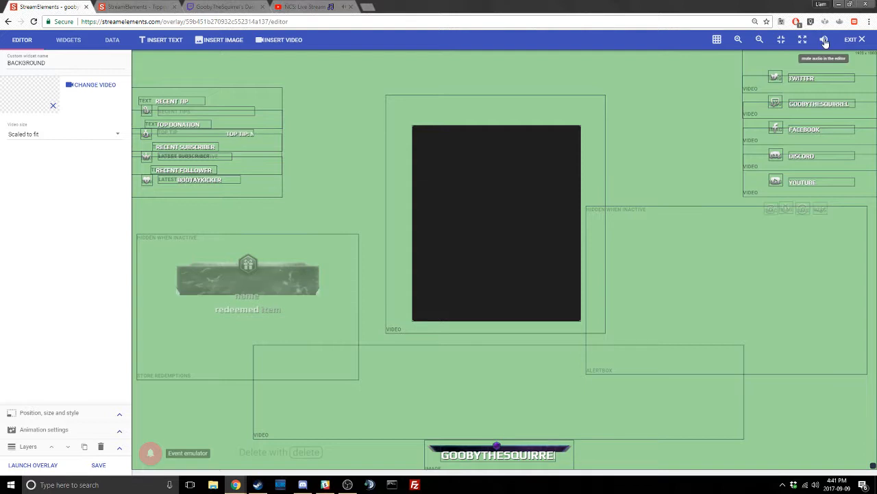
mouse_move(153, 457)
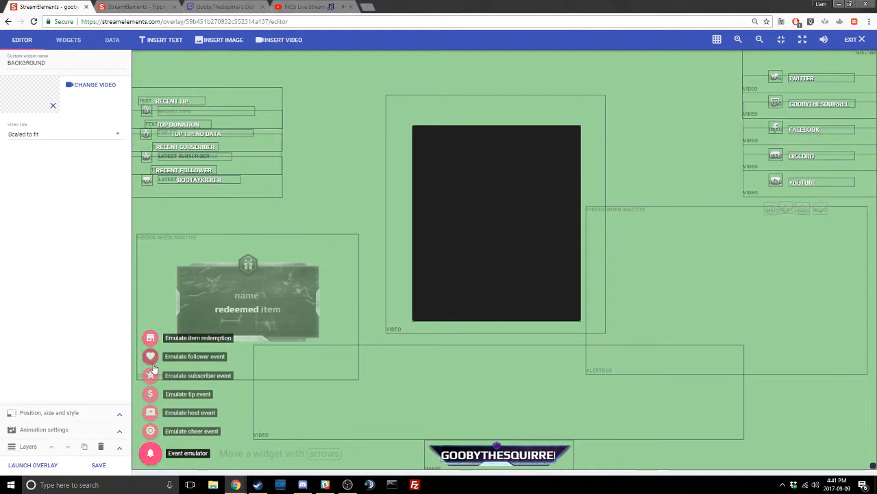
mouse_move(159, 375)
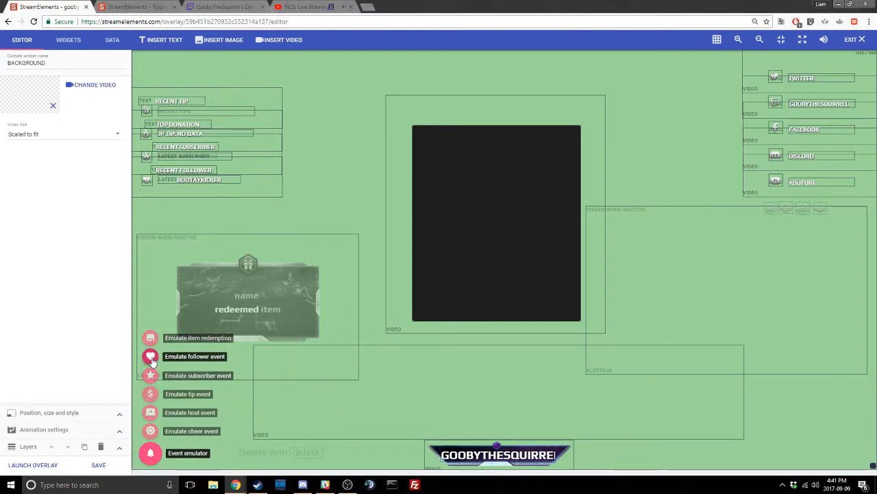
click(151, 358)
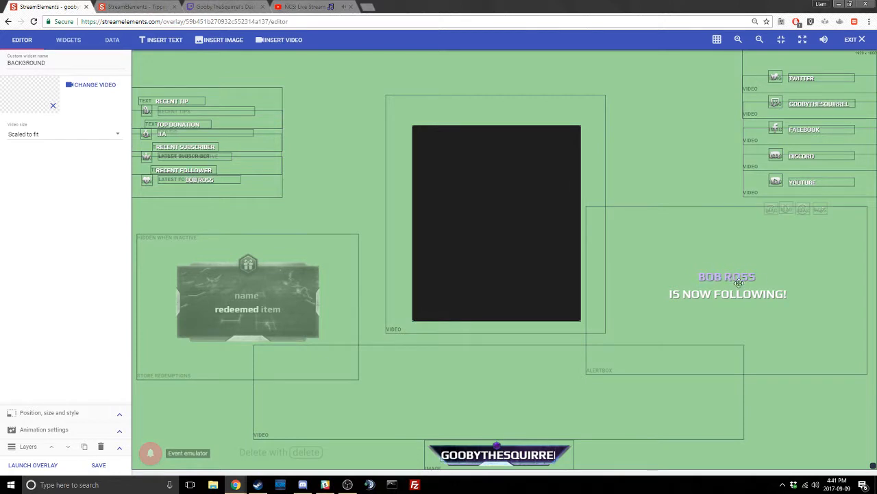
Open the AlertBox widget's follower alert settings and close them again.
click(745, 251)
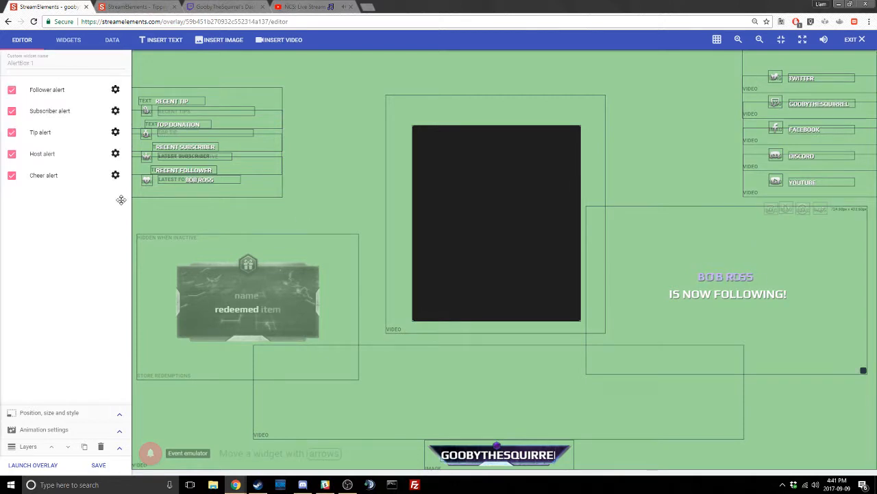
click(114, 90)
click(119, 61)
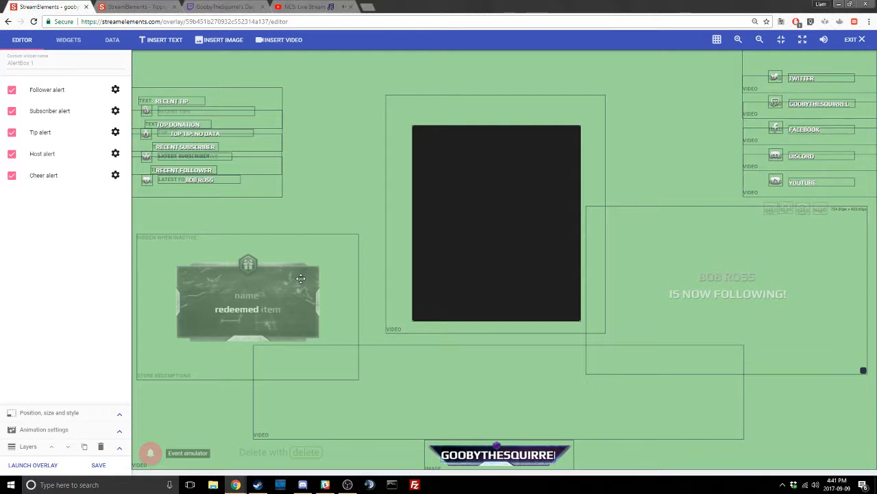
Emulate a subscriber event with the value 1 and shift the store redemptions widget slightly to the left.
mouse_move(153, 381)
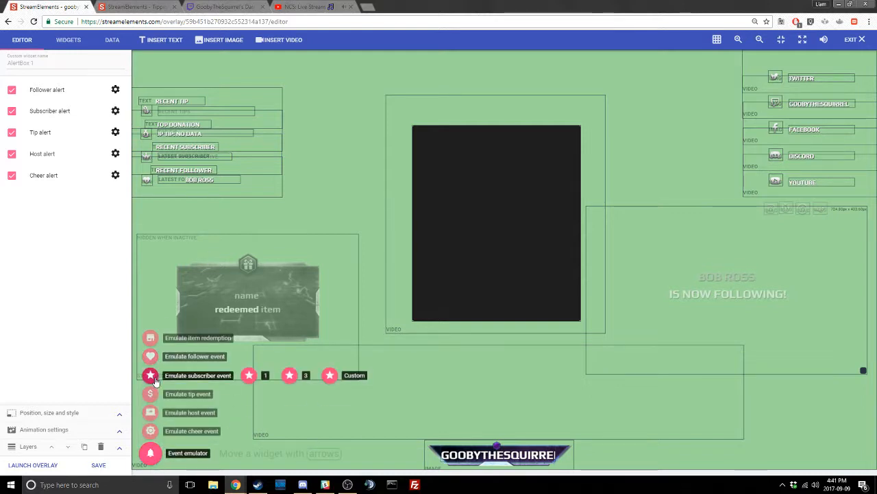
click(248, 377)
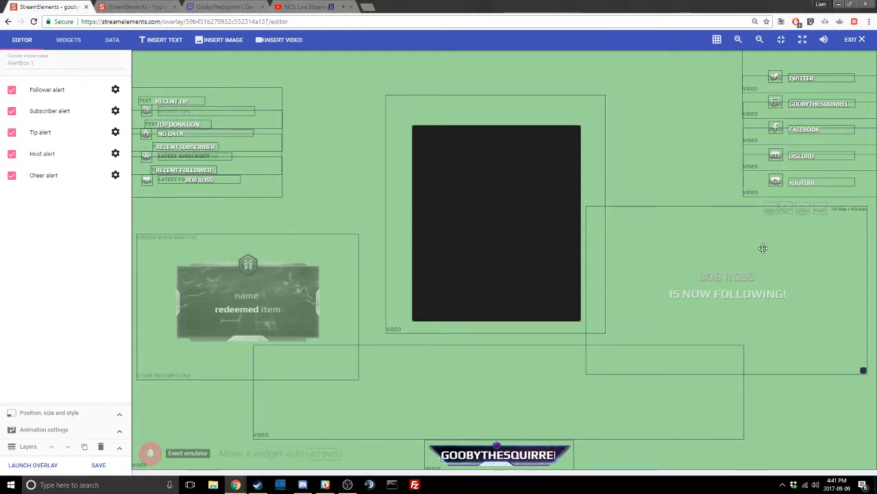
drag(336, 294, 331, 295)
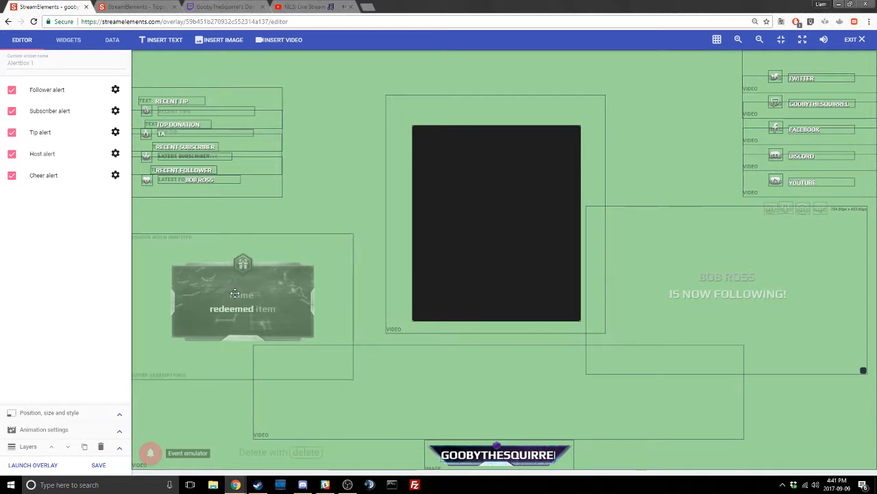
click(341, 206)
Look at the tip event emulation options and inspect the minimum amount in the AlertBox tip alert's advanced settings.
mouse_move(151, 453)
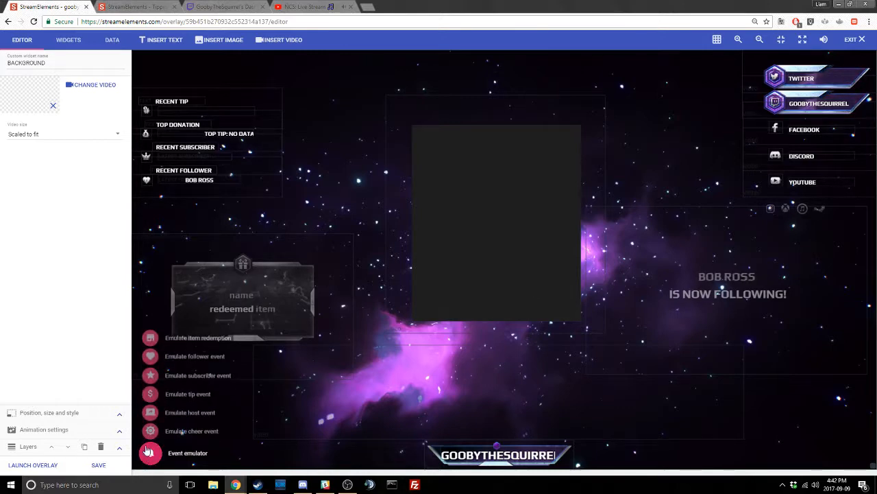
mouse_move(151, 395)
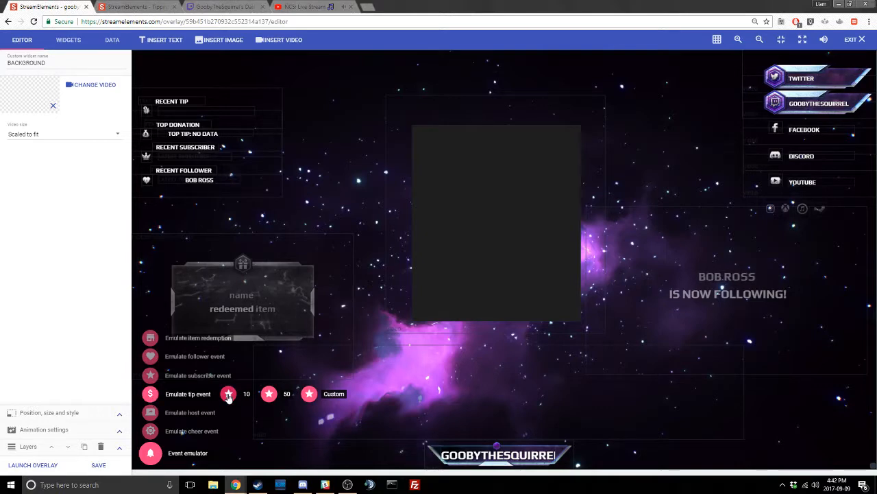
mouse_move(305, 407)
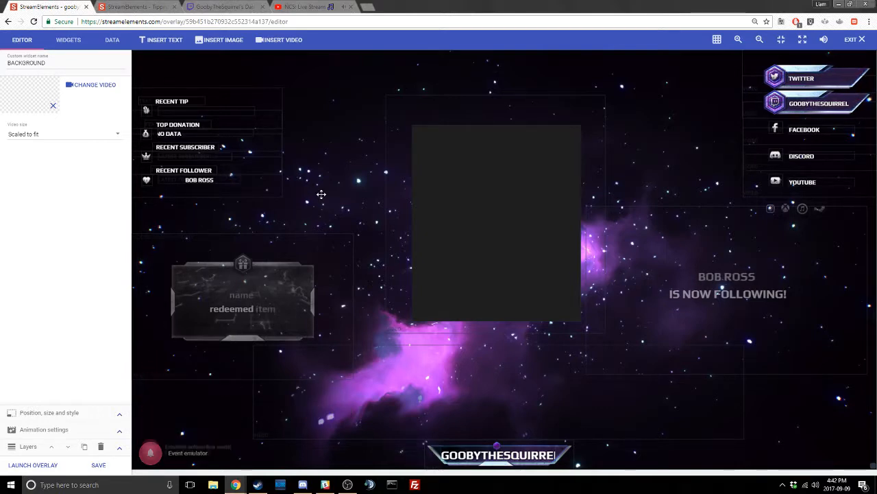
click(381, 211)
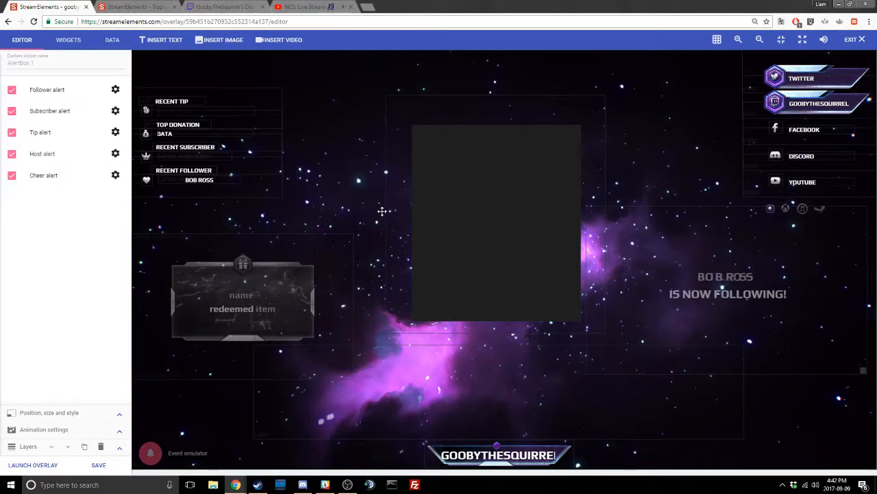
click(115, 131)
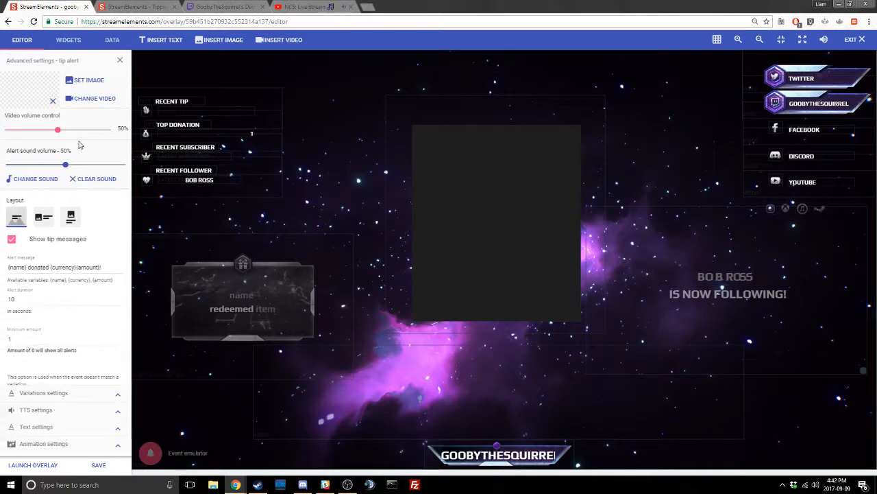
click(41, 340)
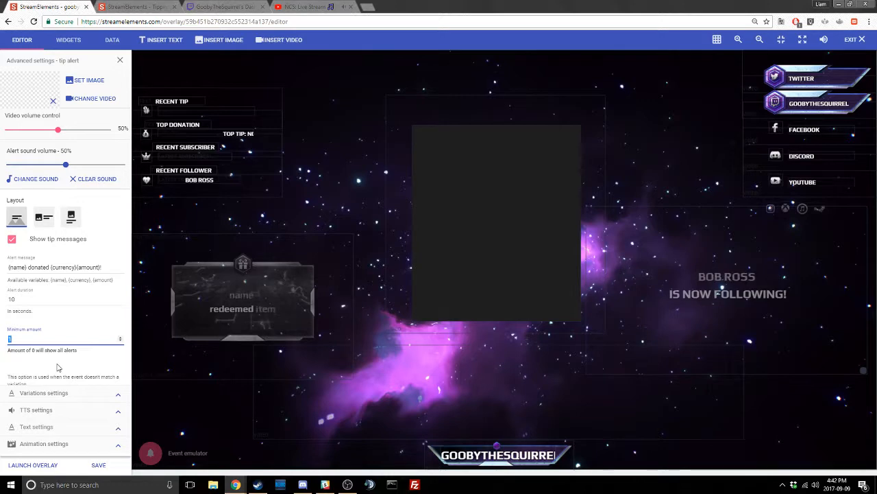
text(5)
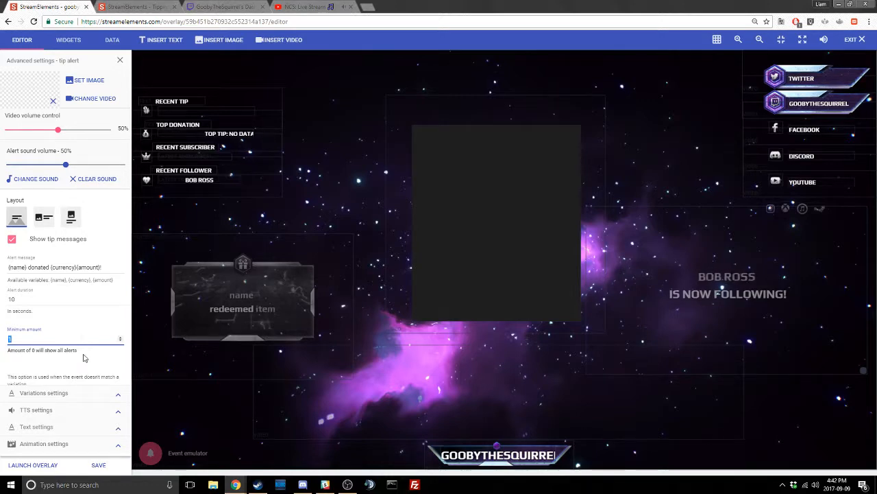
scroll(85, 359, down, 1)
scroll(85, 361, up, 1)
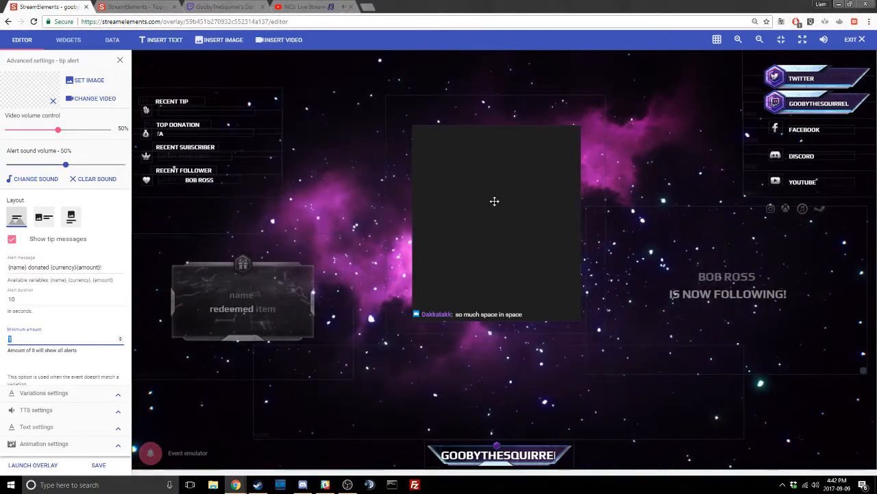
click(85, 311)
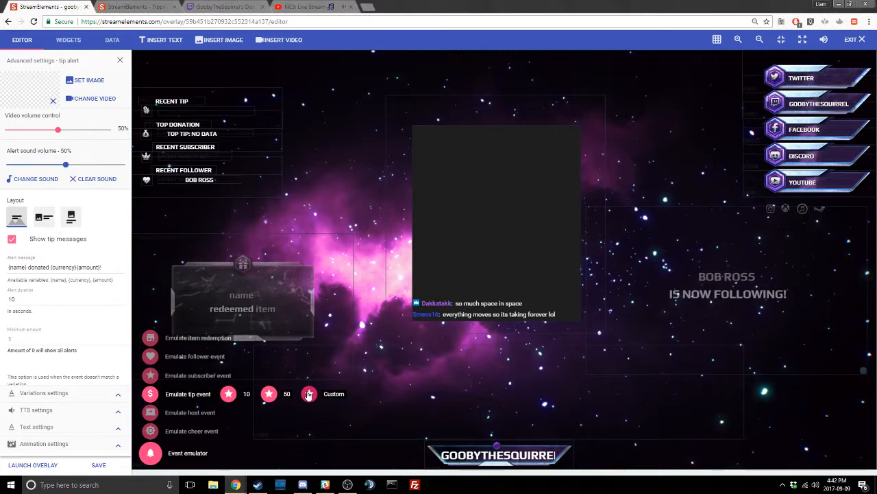
Delete the BACKGROUND video from the overlay and inspect the wide video widget above the channel name.
click(319, 148)
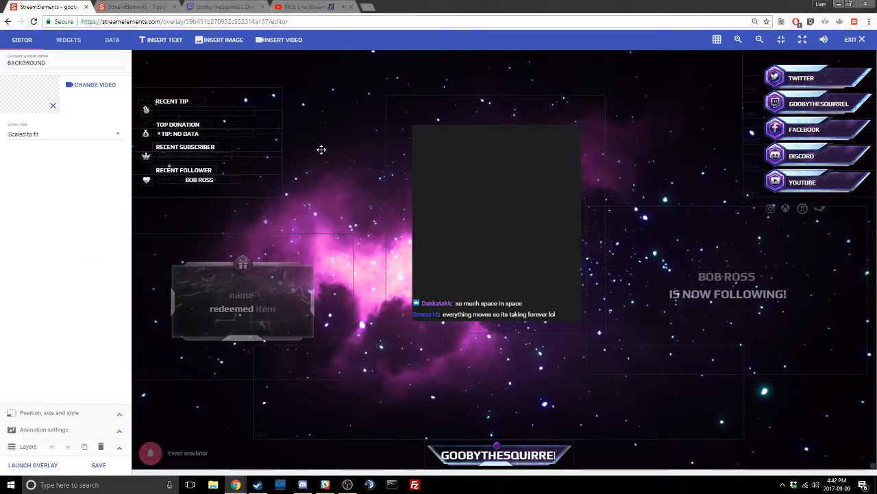
key(Delete)
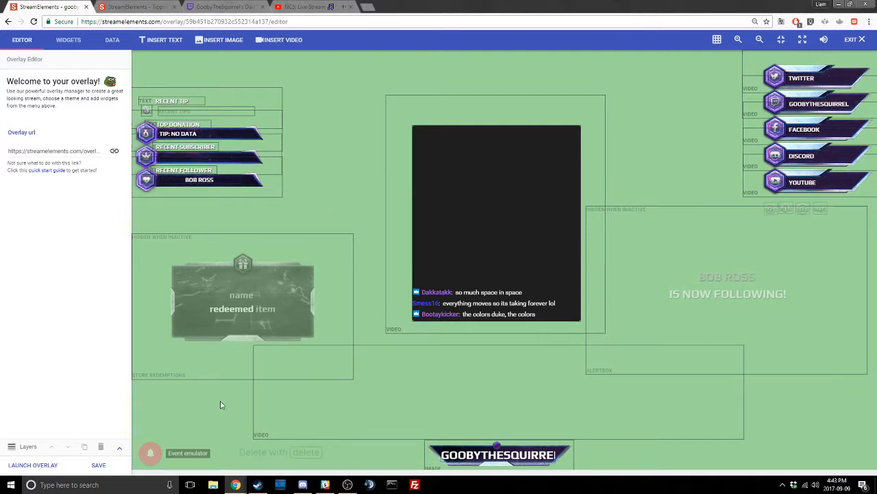
click(456, 405)
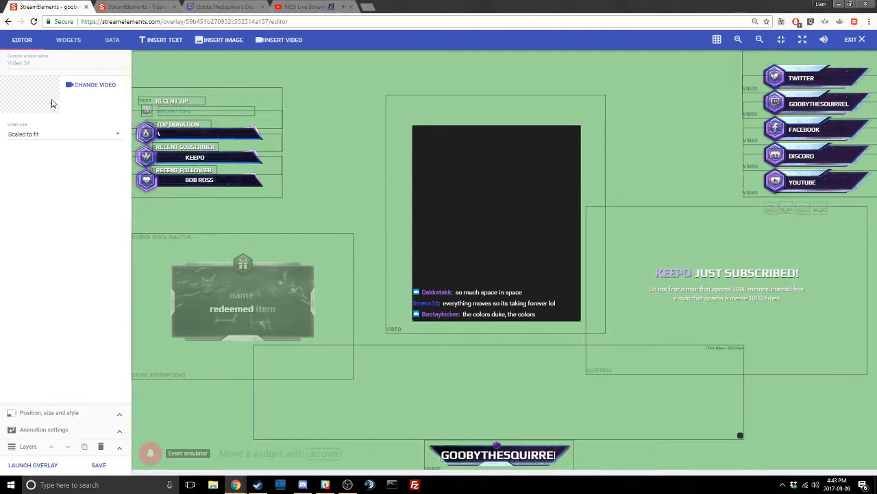
click(362, 218)
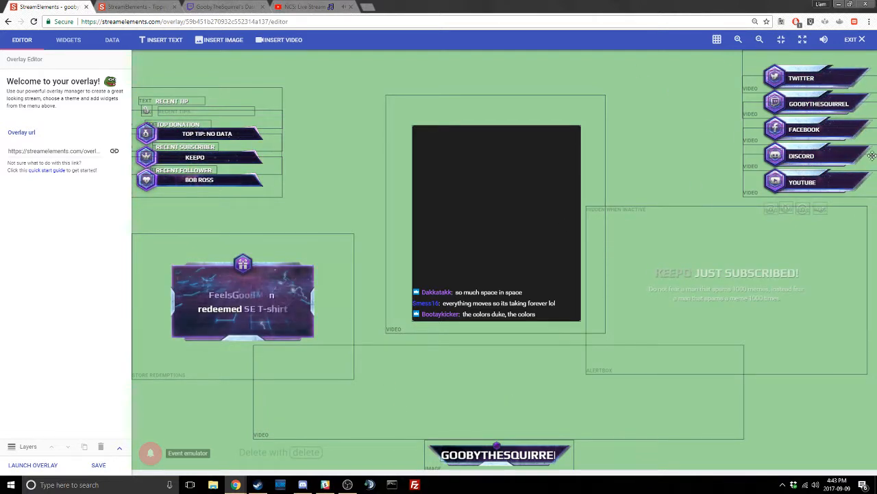
Inspect the social media banner videos and the video widget framing the chat box, and clear the selection.
click(845, 152)
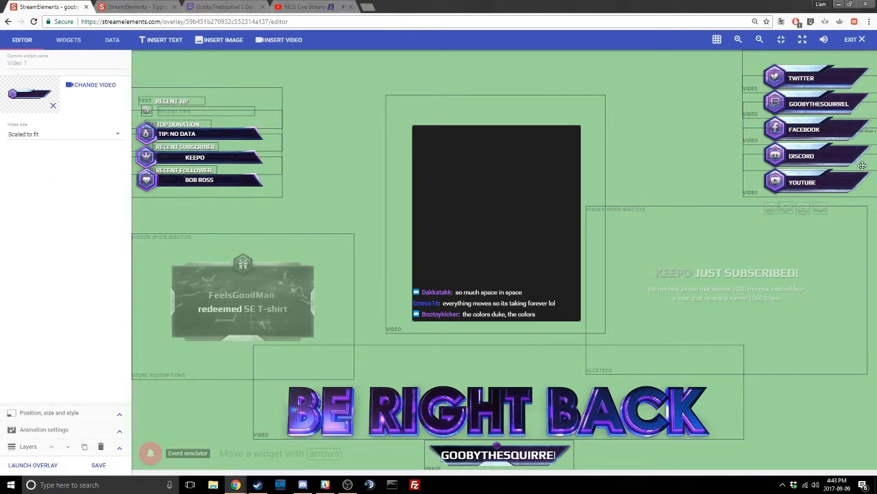
click(720, 151)
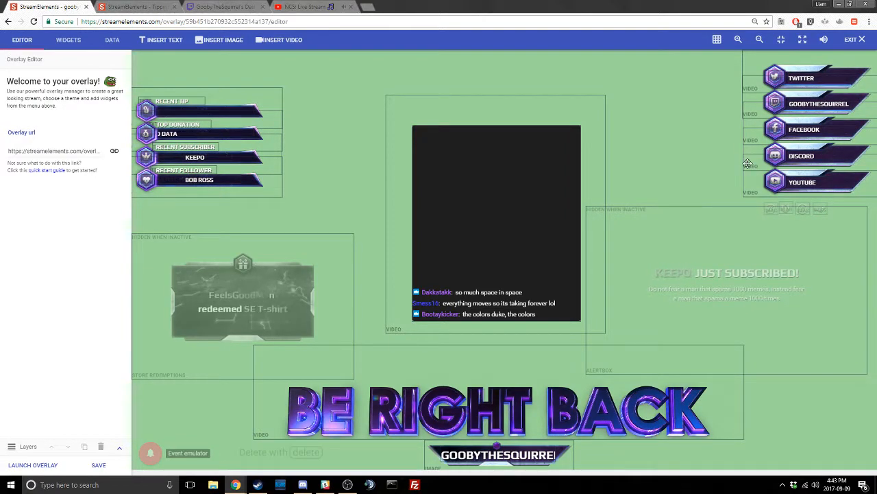
click(766, 77)
click(305, 225)
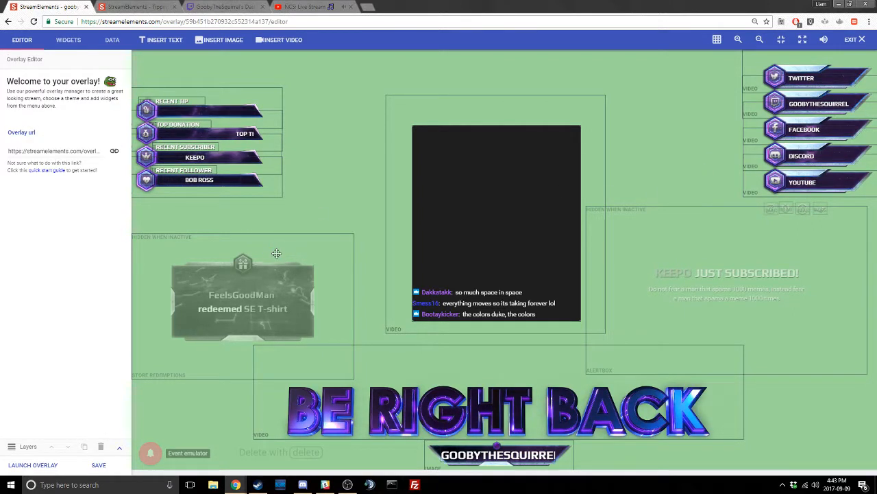
click(405, 250)
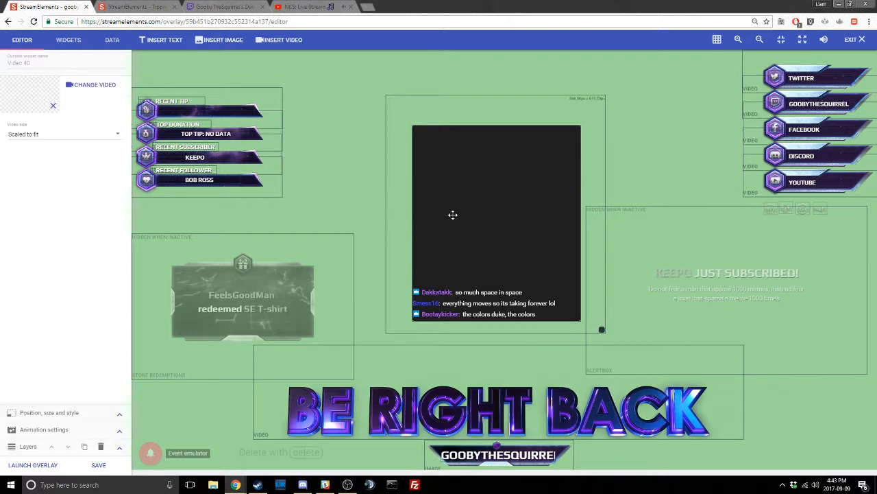
click(356, 187)
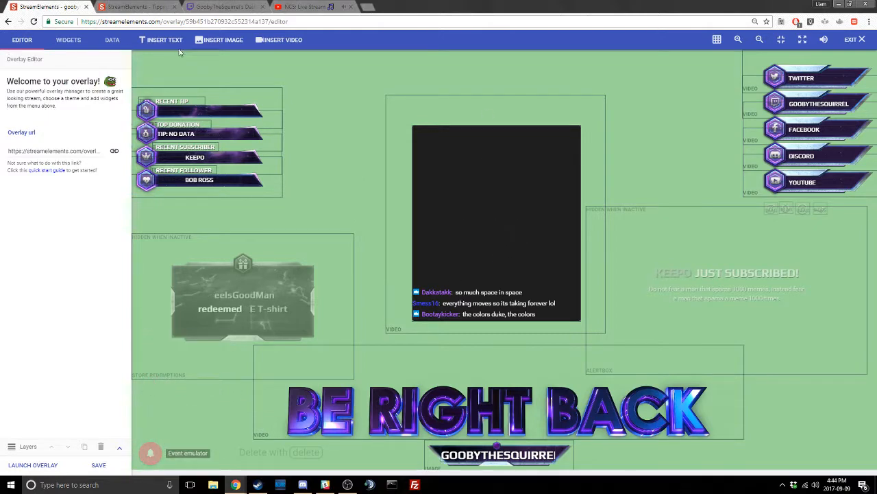
Insert an image and a text widget into the overlay, and find the "chat" entries in the widget list.
click(218, 39)
click(162, 39)
click(69, 39)
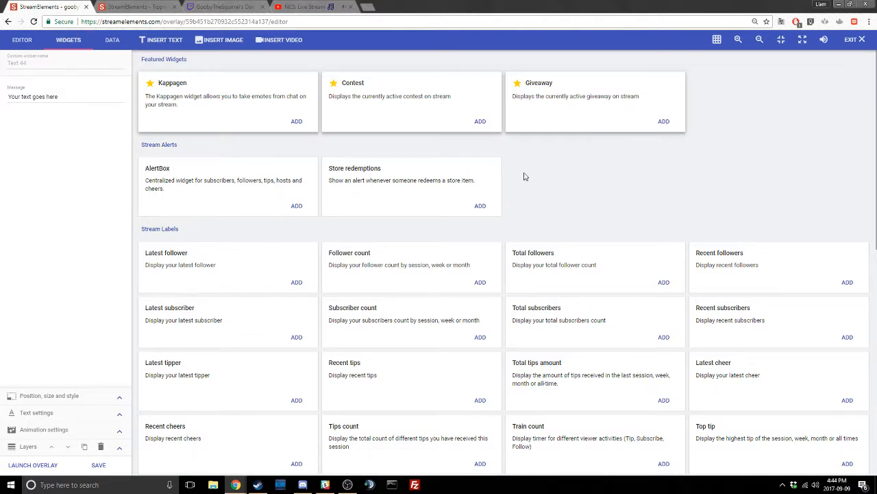
key(ctrl+f)
text(chat)
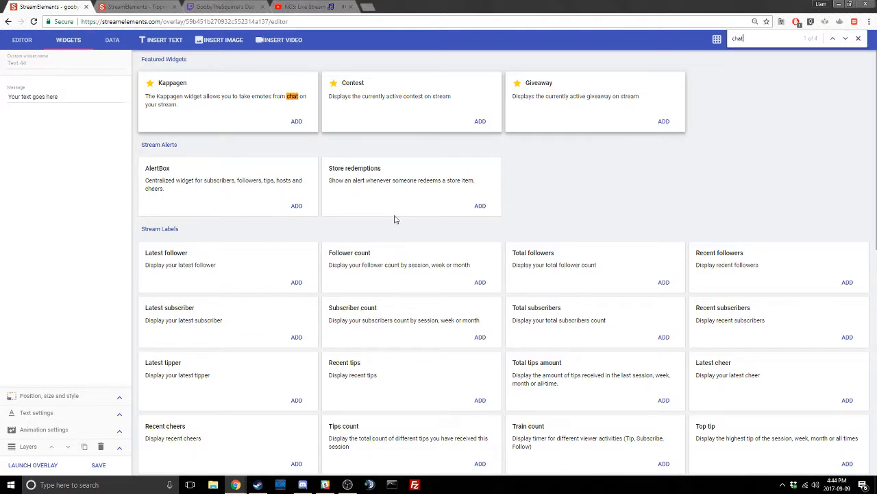
click(847, 39)
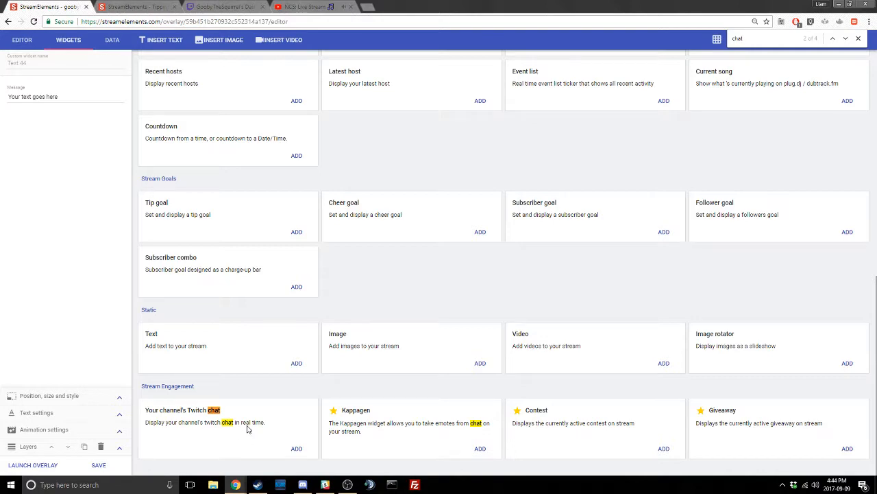
click(22, 40)
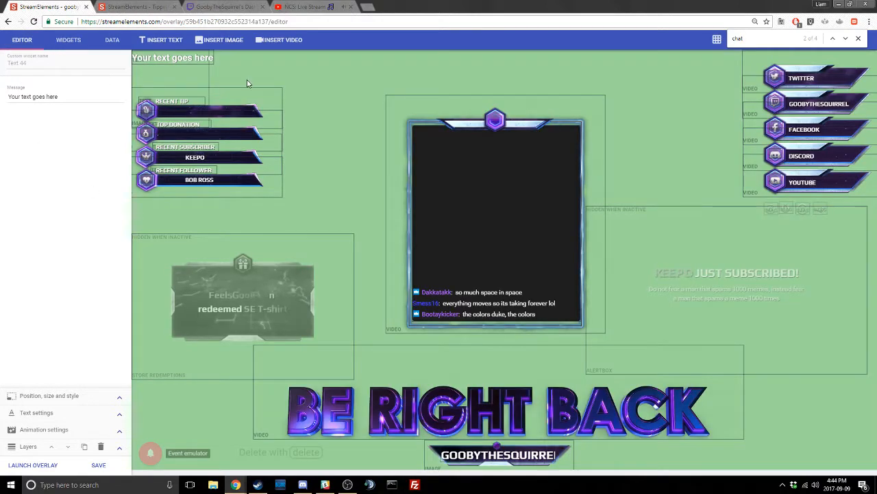
View the StreamElements dashboard's statistics and recent events, and return to the overlay editor.
click(146, 8)
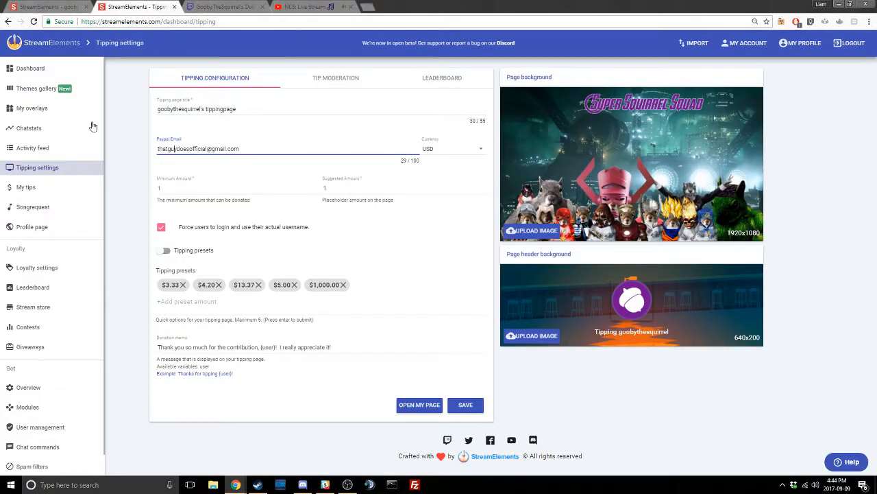
click(62, 69)
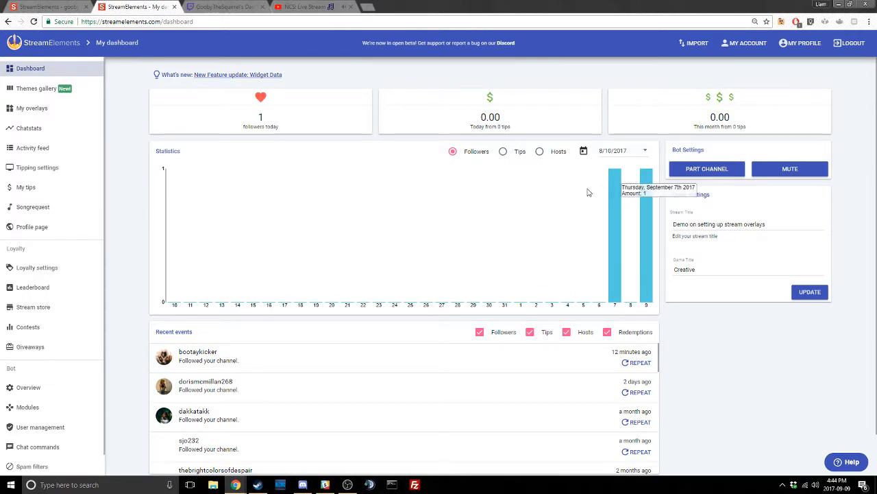
click(48, 7)
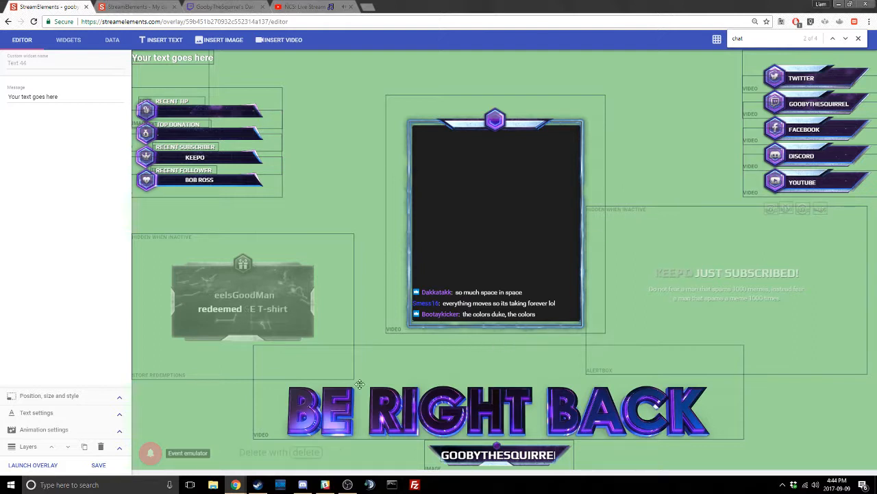
Close the page search, exit the overlay editor and look through all saved overlays in My overlays.
click(461, 407)
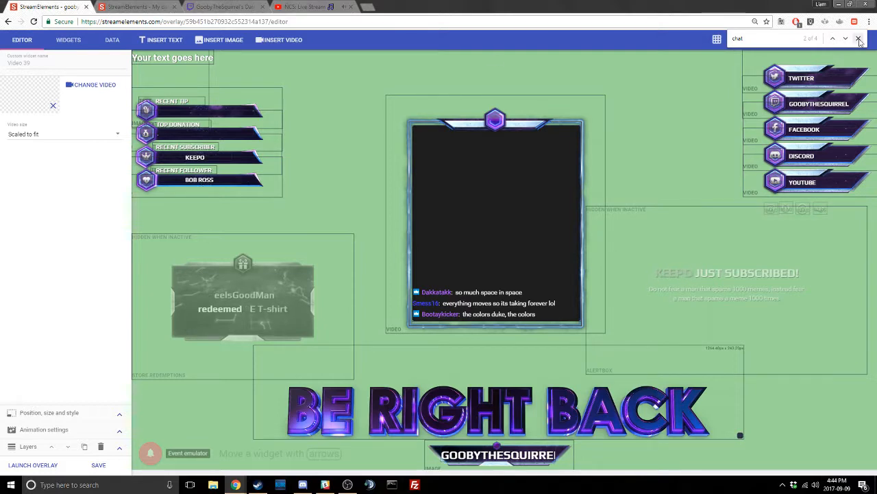
click(858, 39)
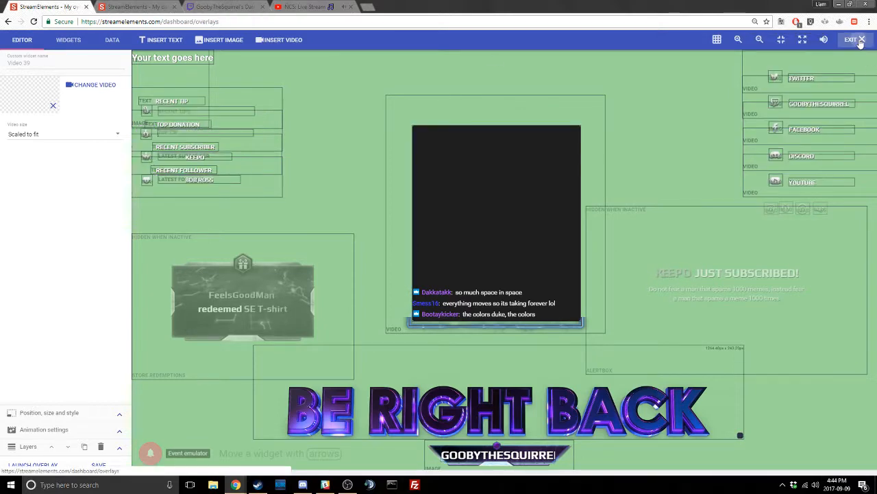
click(860, 41)
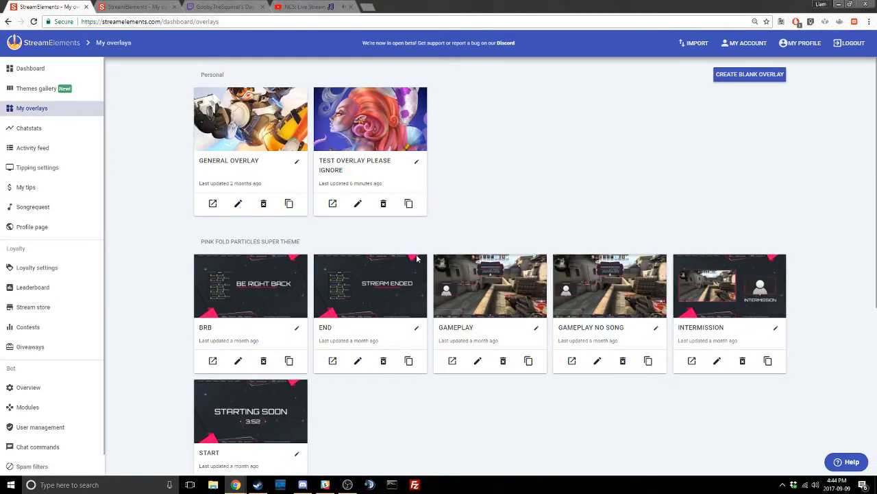
scroll(460, 173, down, 4)
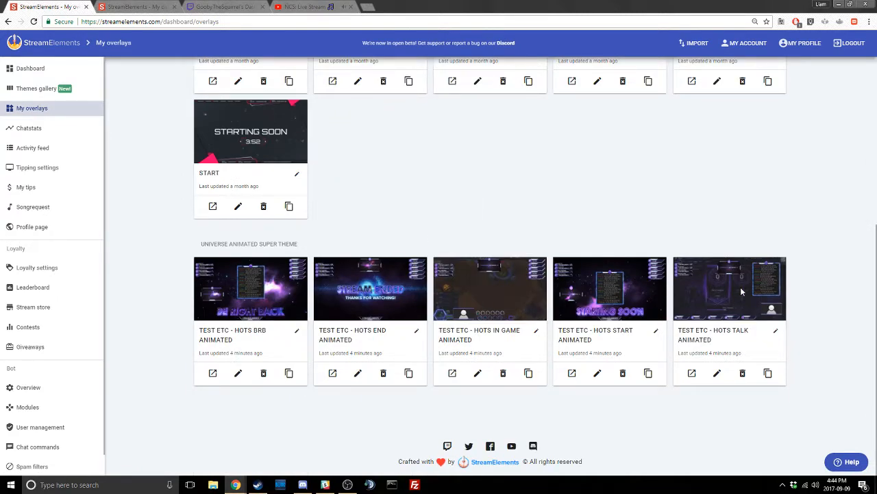
scroll(448, 205, up, 5)
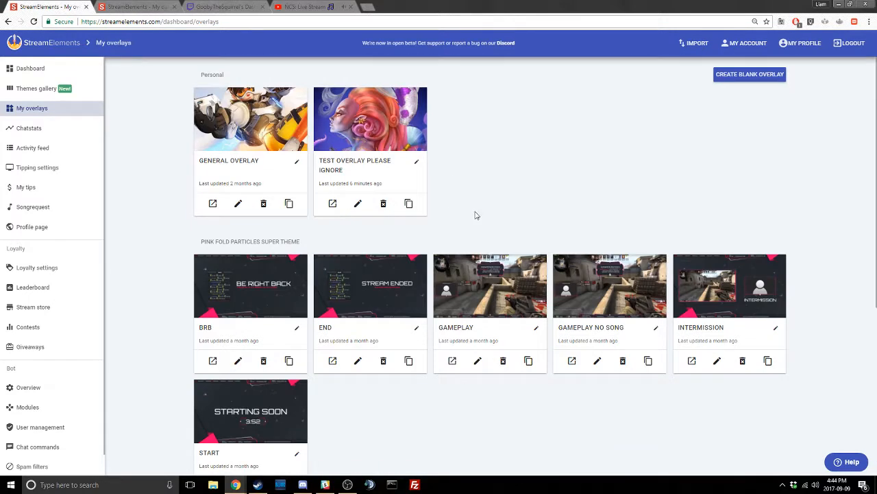
Open the themes gallery, and check OBS, the StreamElements dashboard and the chat on the Twitch dashboard.
click(21, 94)
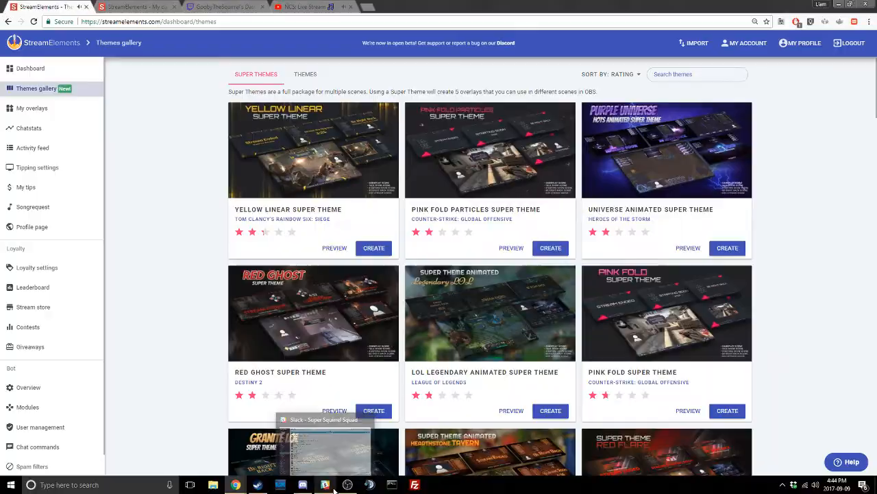
click(327, 484)
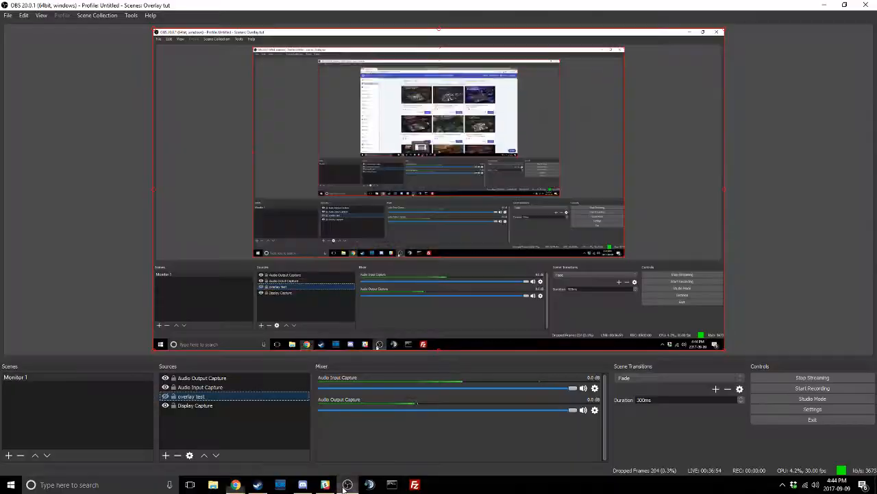
mouse_move(235, 484)
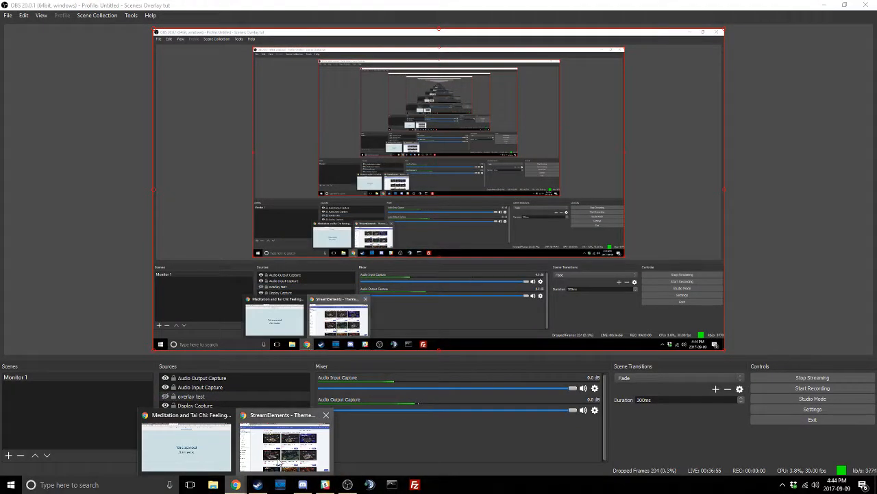
click(283, 439)
click(137, 7)
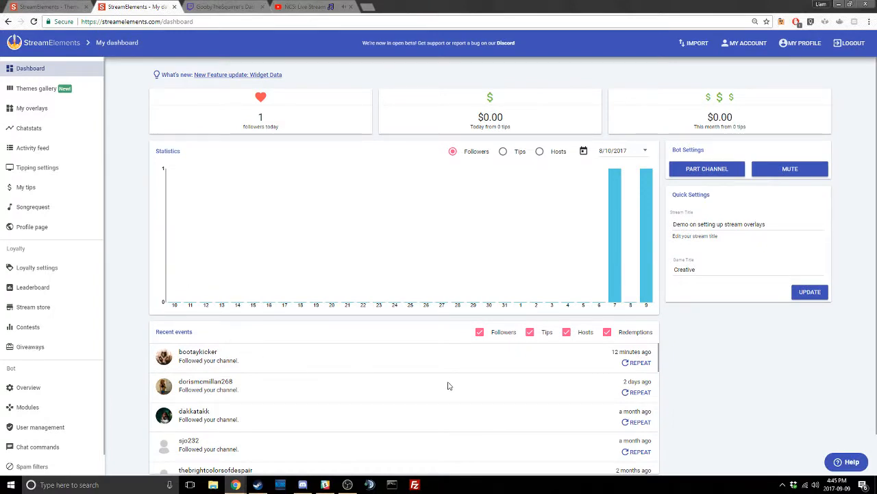
click(228, 6)
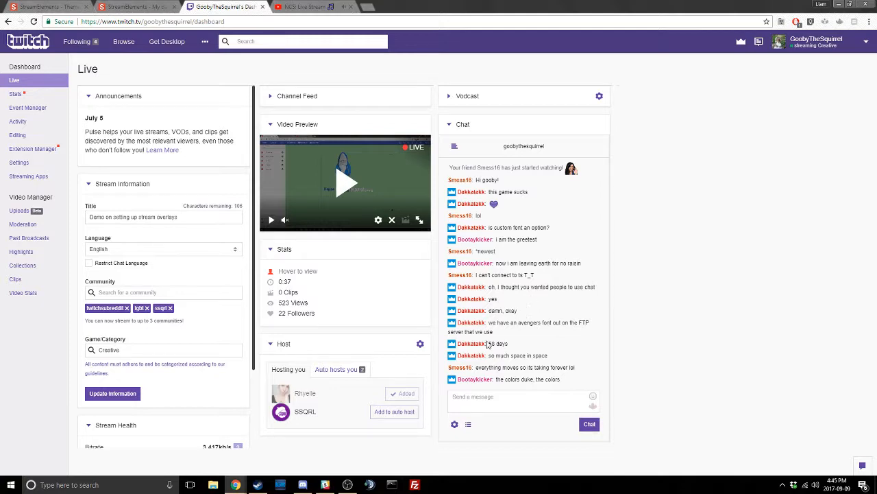
Create an overlay named "more test" from the Poly Grunge Talk Overlay theme in the StreamElements themes gallery.
click(48, 6)
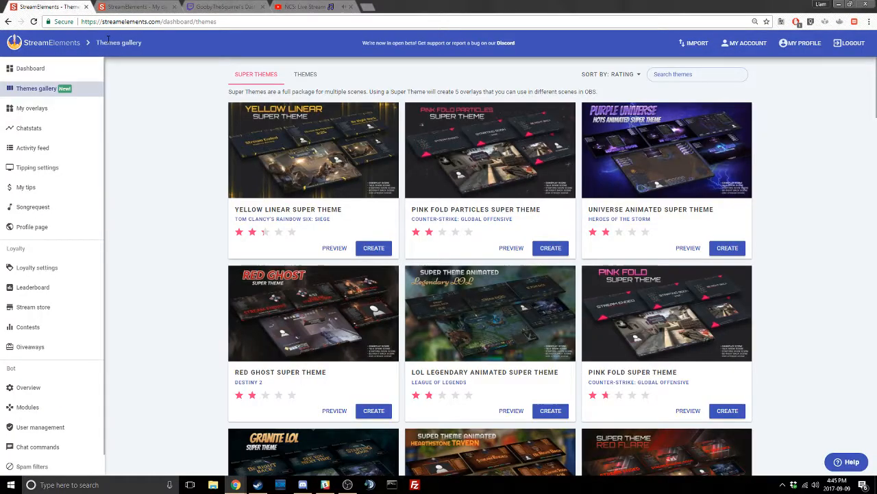
click(307, 75)
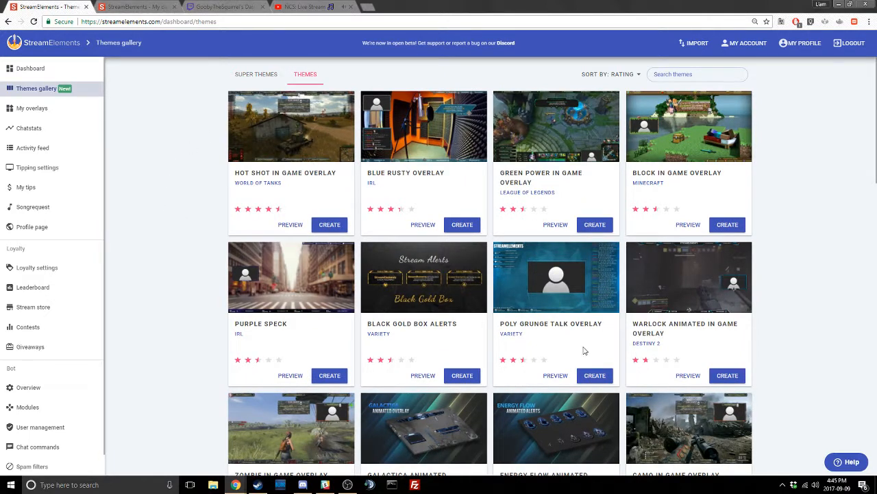
click(595, 375)
click(394, 323)
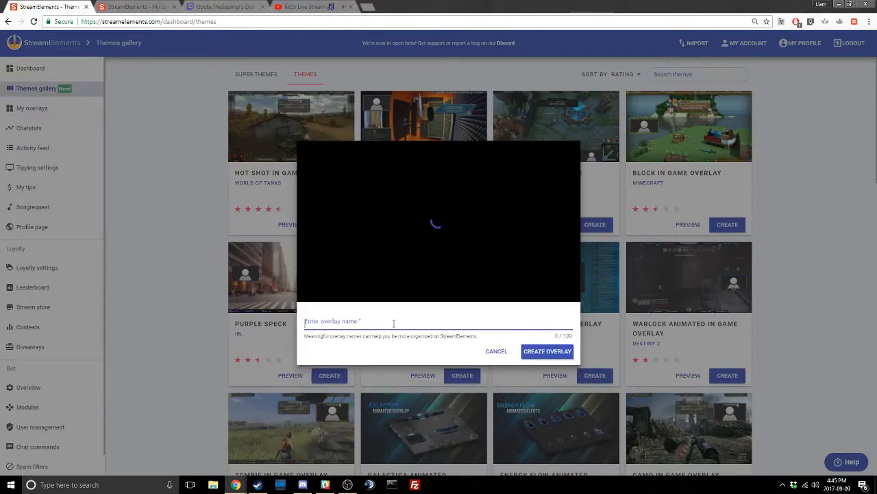
text(more test)
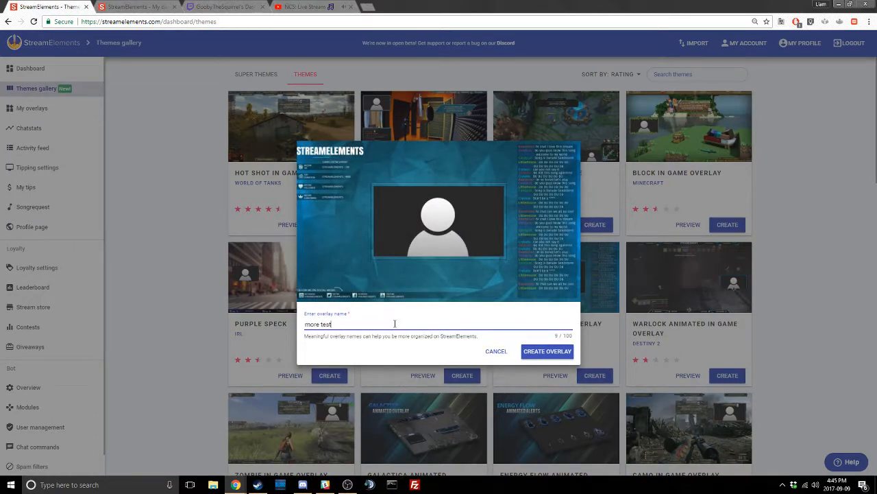
click(557, 354)
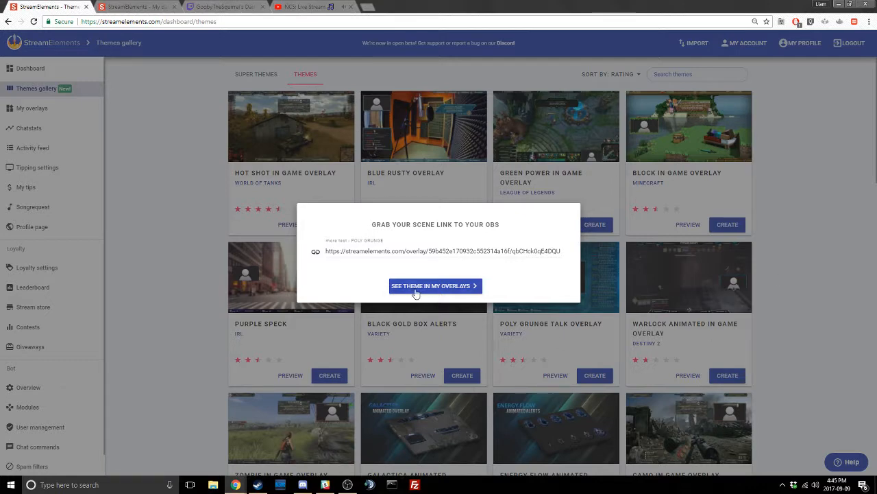
Open the MORE TEST - POLY GRUNGE overlay for editing and widen the {streamer} text widget to fit the full channel name.
click(416, 295)
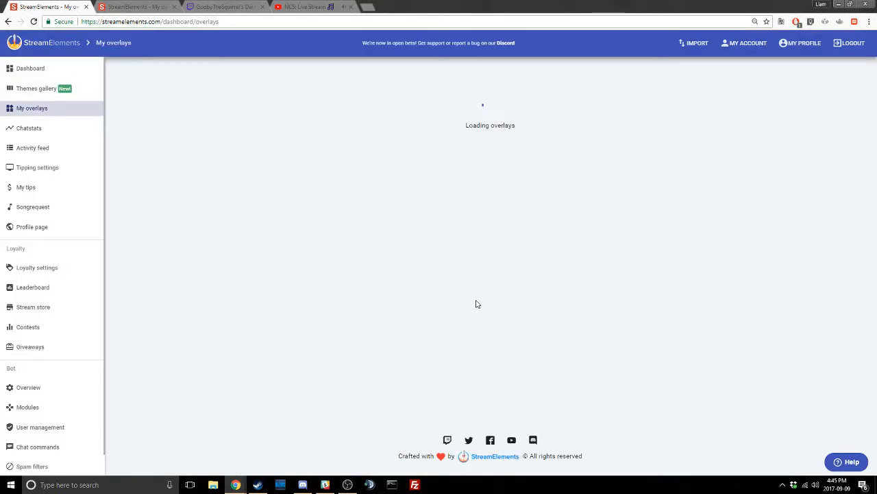
scroll(592, 273, down, 15)
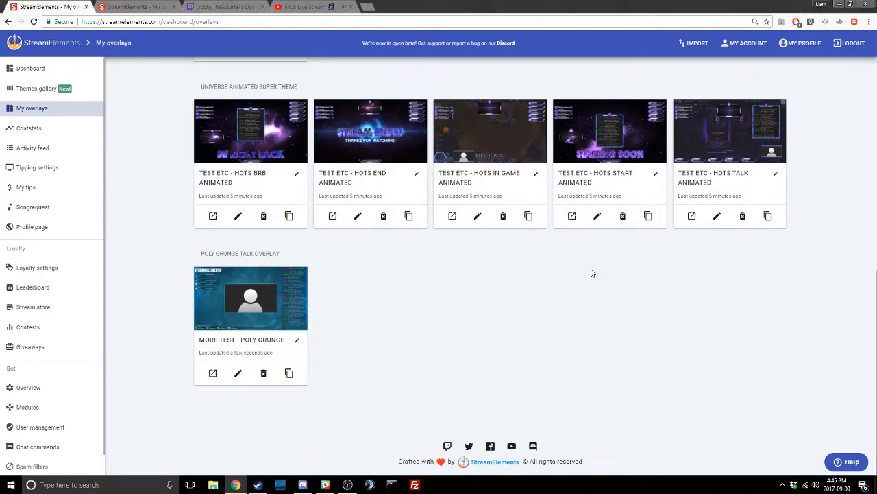
click(237, 373)
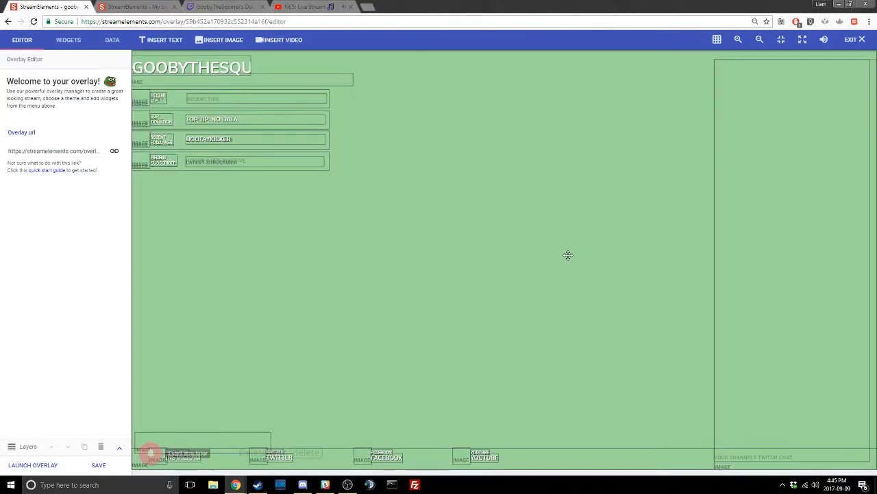
click(245, 66)
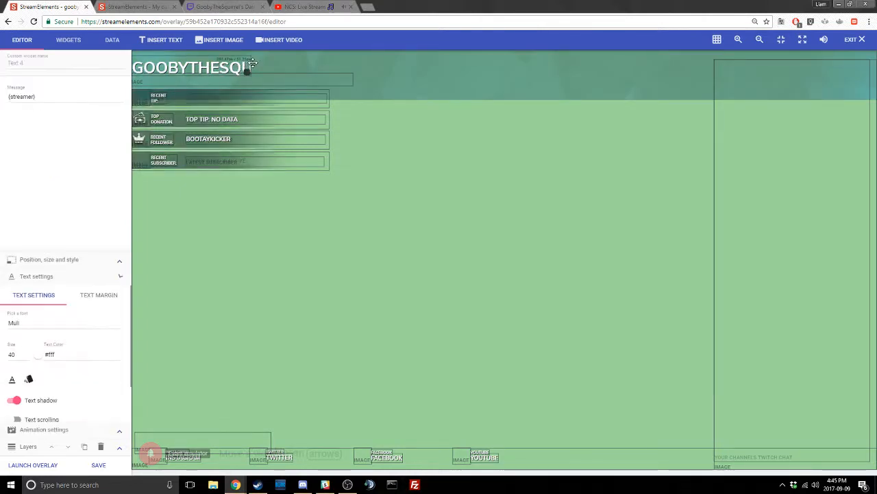
drag(250, 64, 299, 73)
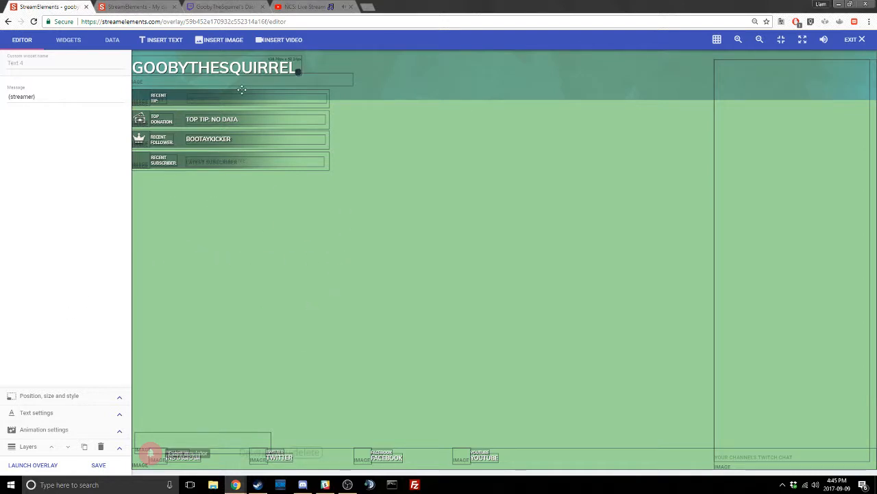
Switch to Discord and open the support channel of the StreamElements server.
click(303, 485)
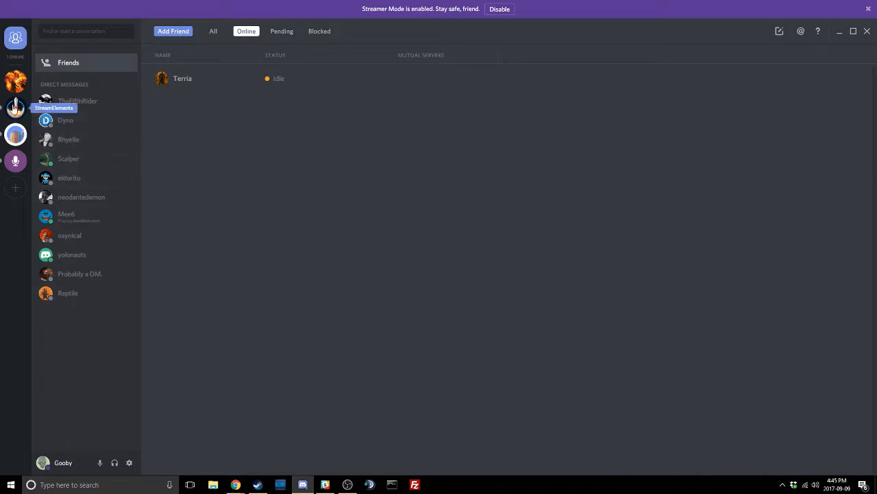
click(14, 108)
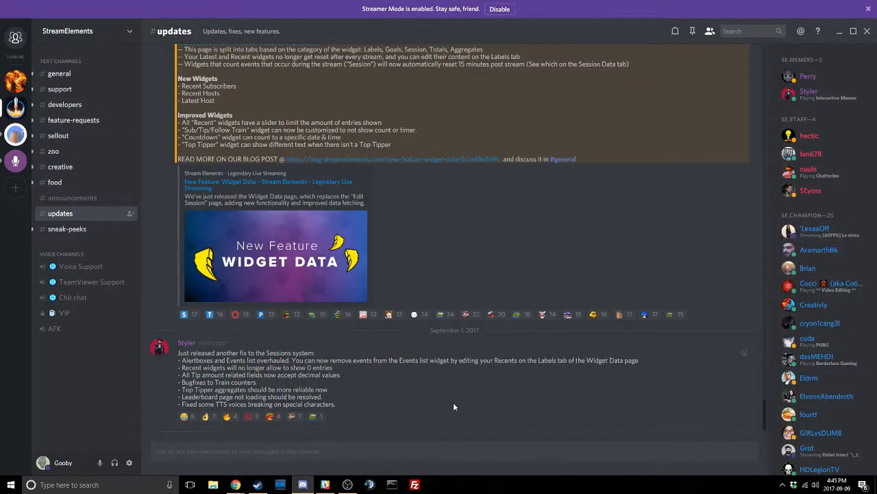
click(62, 89)
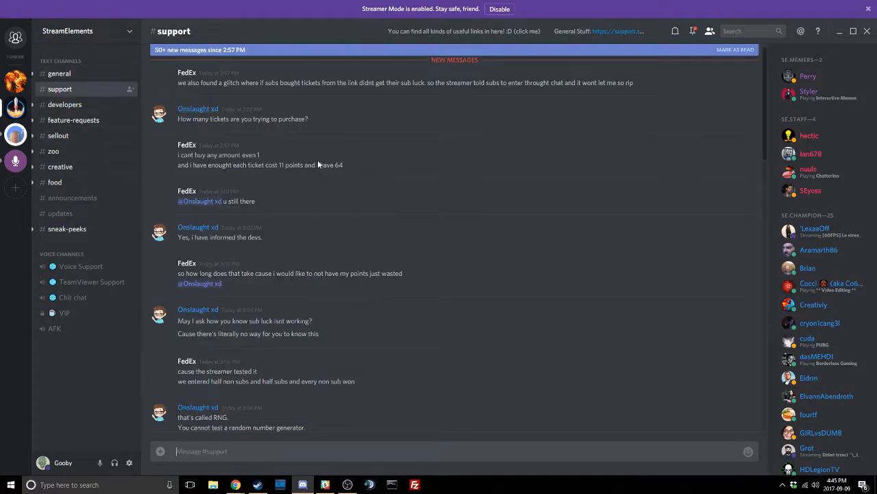
Send the support channel the question "Is there any way to use custom (non-web) fonts in text widgets?".
scroll(421, 197, down, 15)
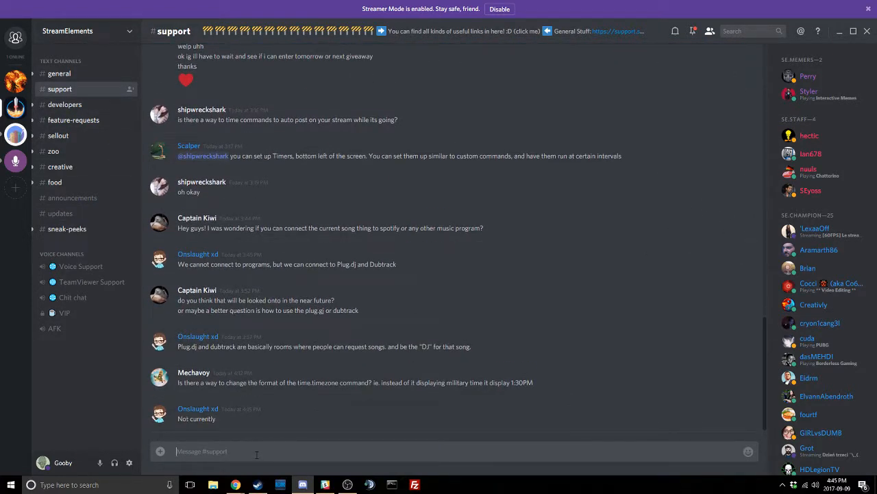
text(Is there any way to use custom (non-web) fonts in text widgets?)
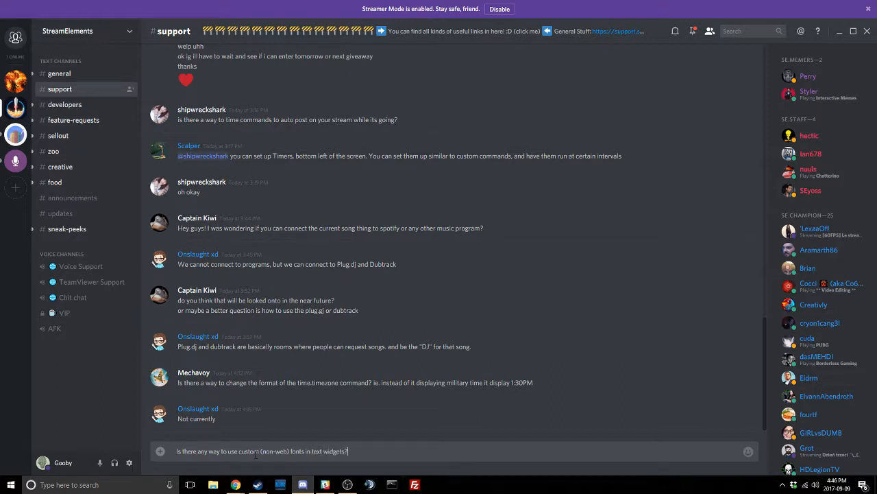
key(Return)
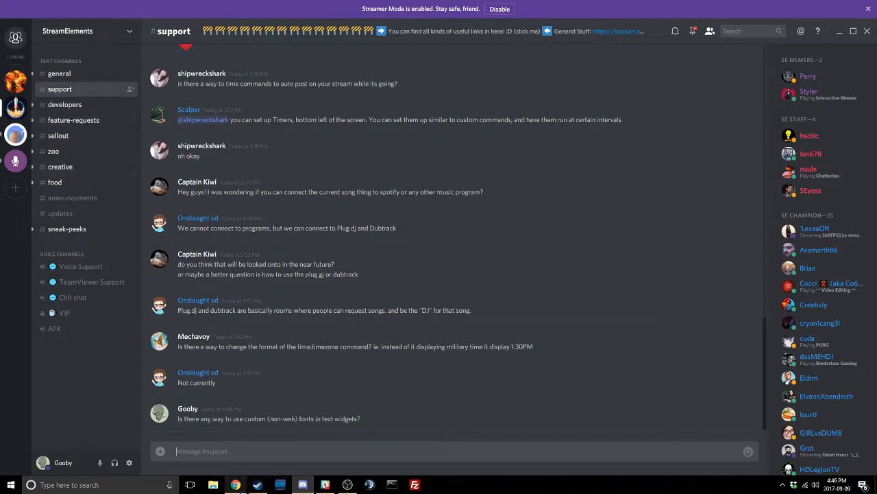
Return to the StreamElements overlay editor in Chrome, launch the overlay and copy its URL, closing the launched page.
mouse_move(235, 485)
click(282, 444)
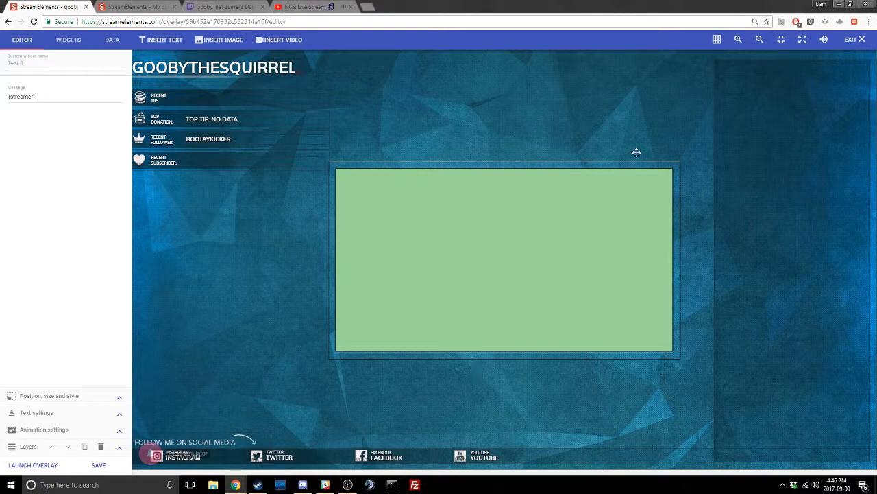
click(348, 485)
click(239, 486)
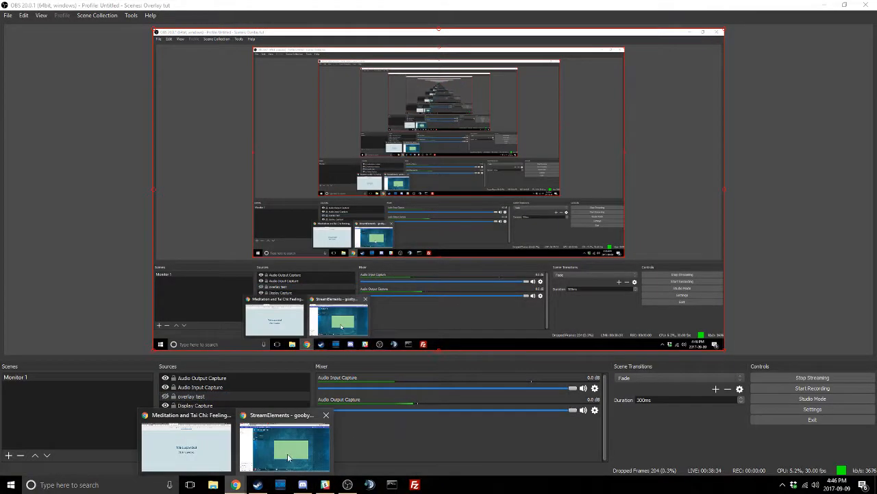
click(292, 458)
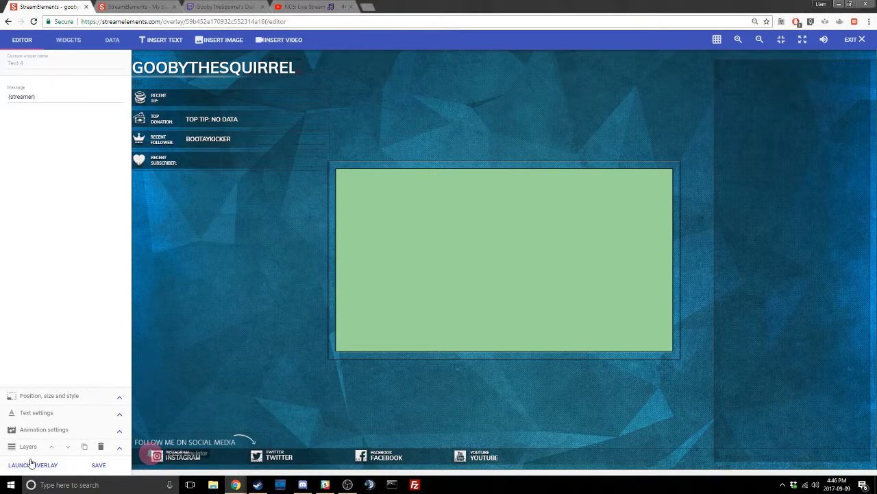
click(32, 466)
click(244, 22)
key(ctrl+c)
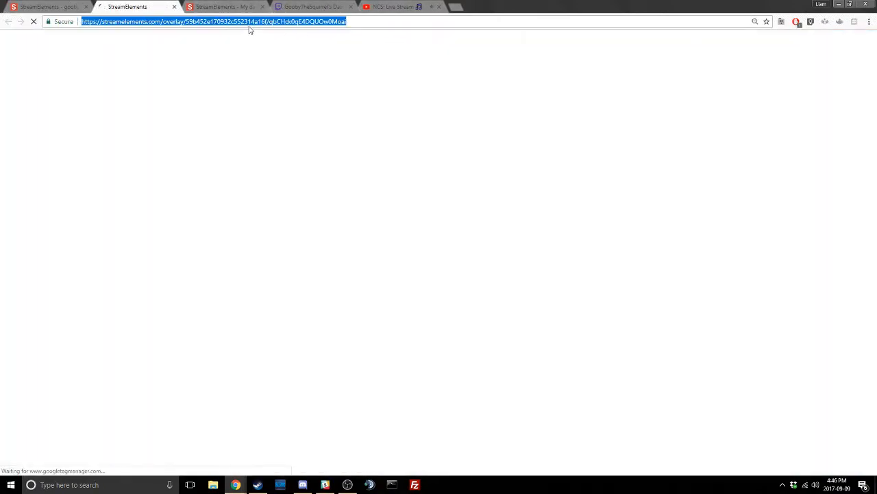
key(ctrl+w)
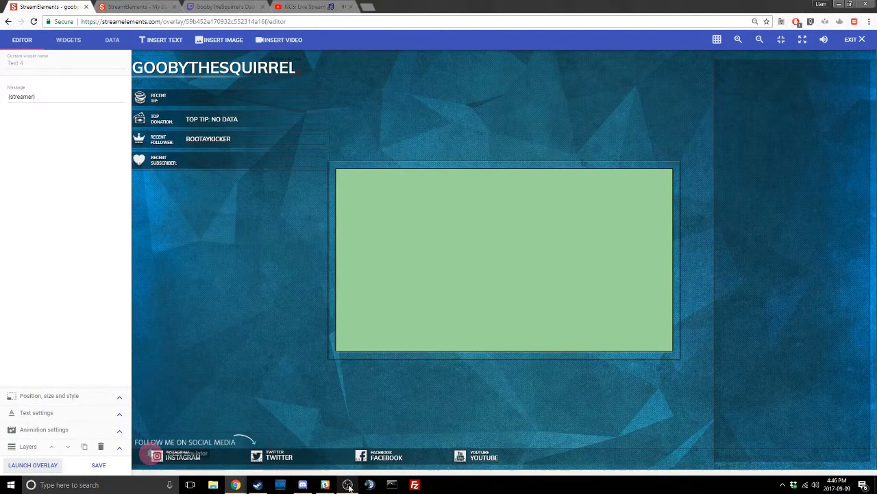
In OBS, replace the URL of the overlay test browser source with the copied overlay link.
click(348, 485)
double_click(197, 397)
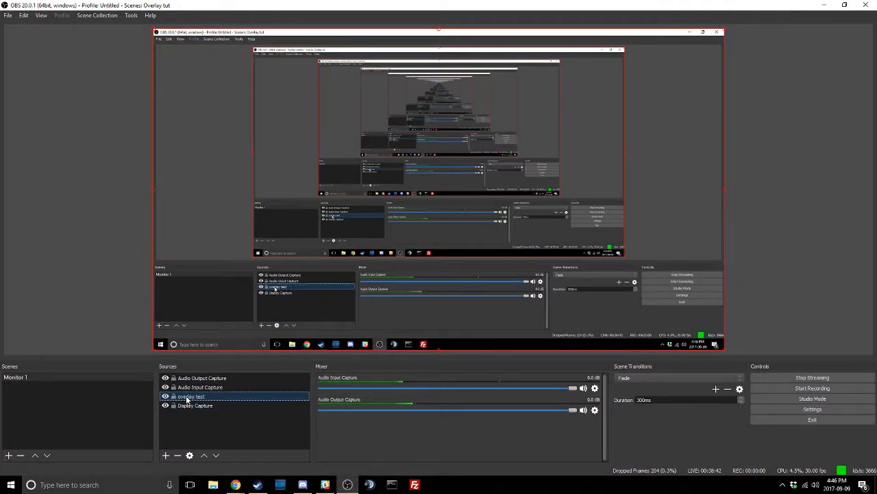
triple_click(351, 279)
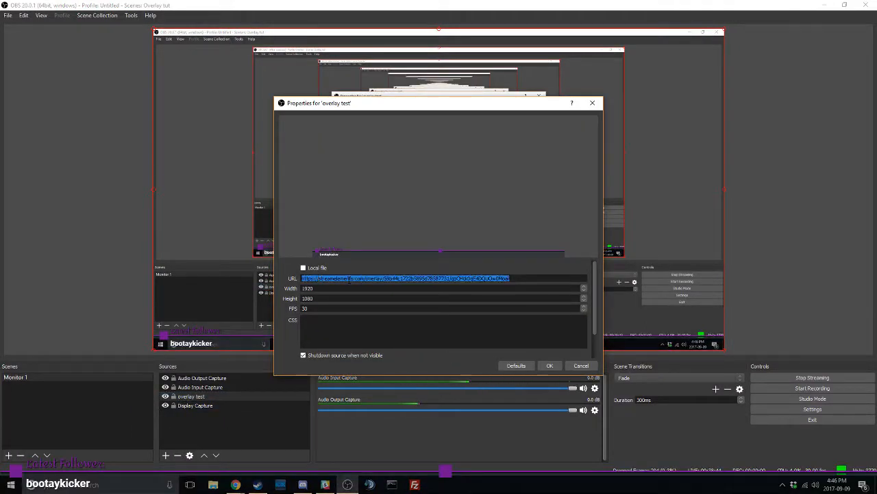
key(ctrl+v)
click(548, 366)
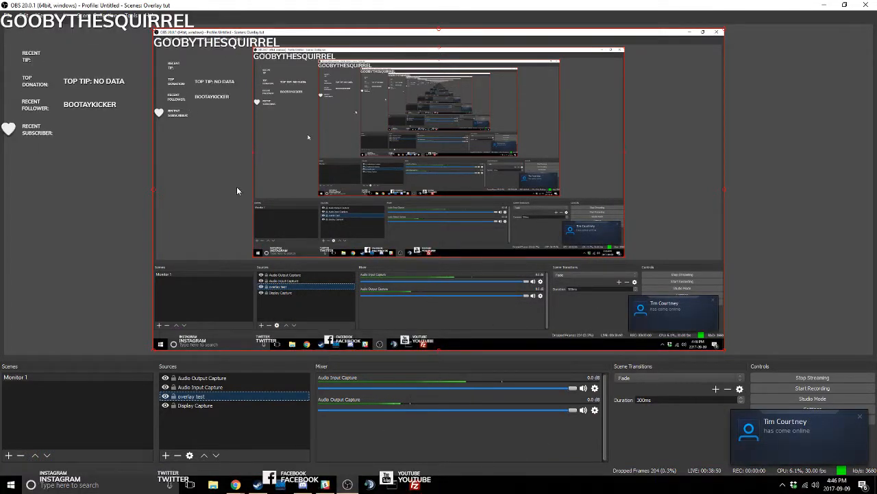
Compare the overlay in the StreamElements editor with its display in OBS, including the effect of the Display Capture source's visibility.
mouse_move(235, 485)
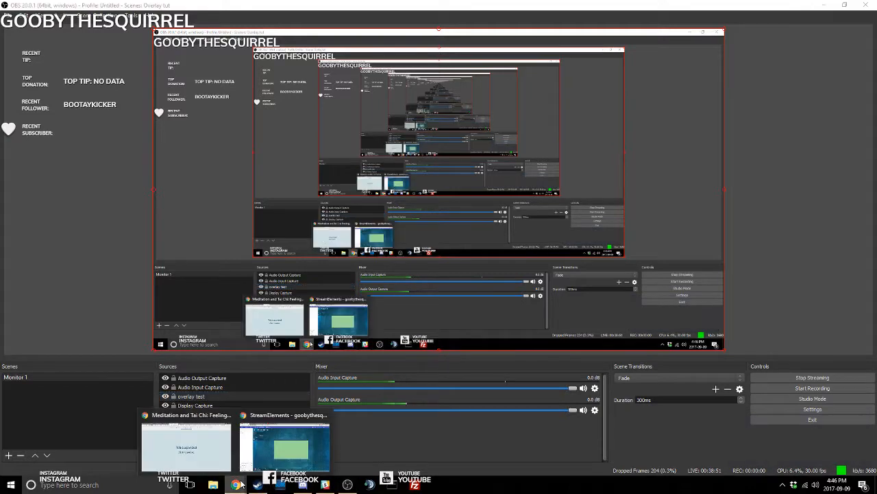
click(295, 458)
click(347, 484)
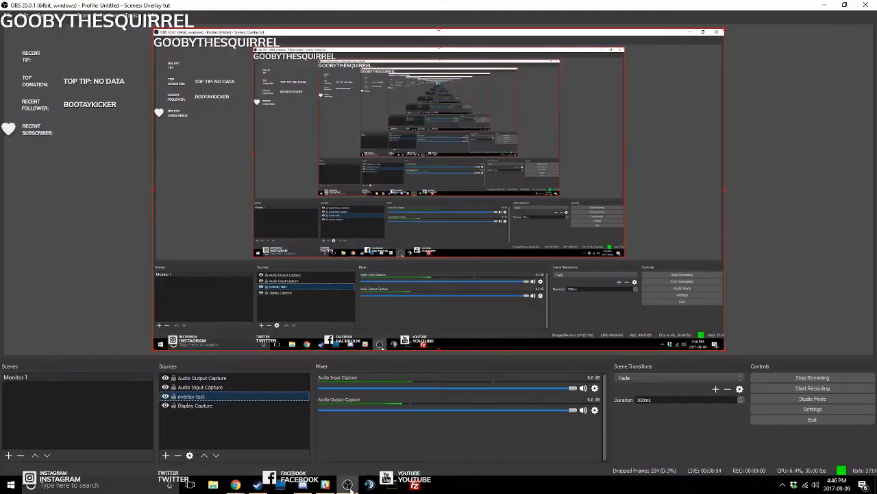
mouse_move(235, 485)
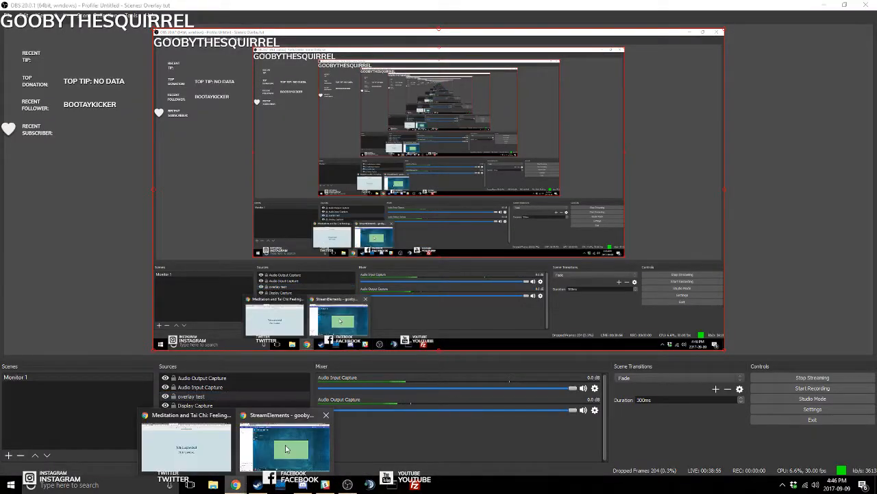
click(268, 418)
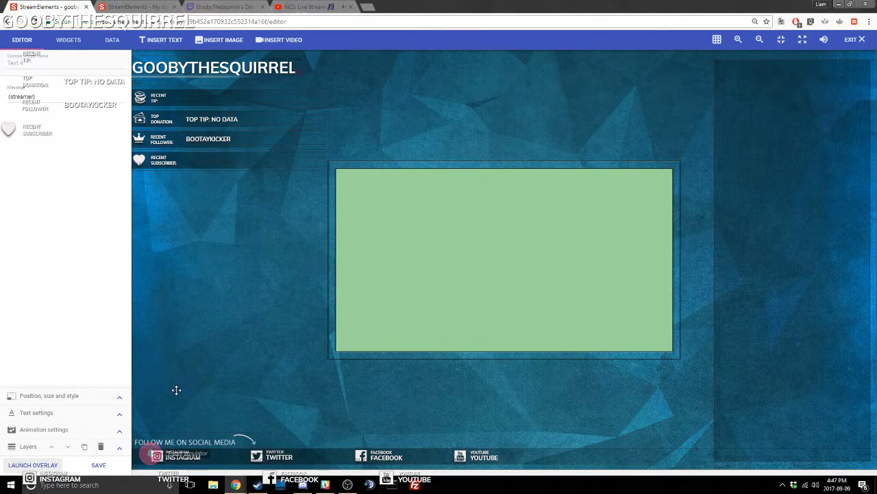
click(348, 484)
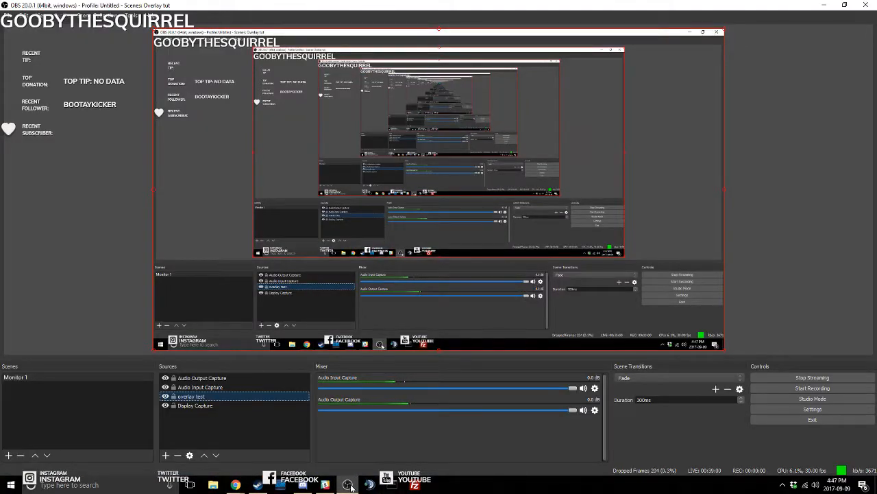
click(164, 406)
click(164, 405)
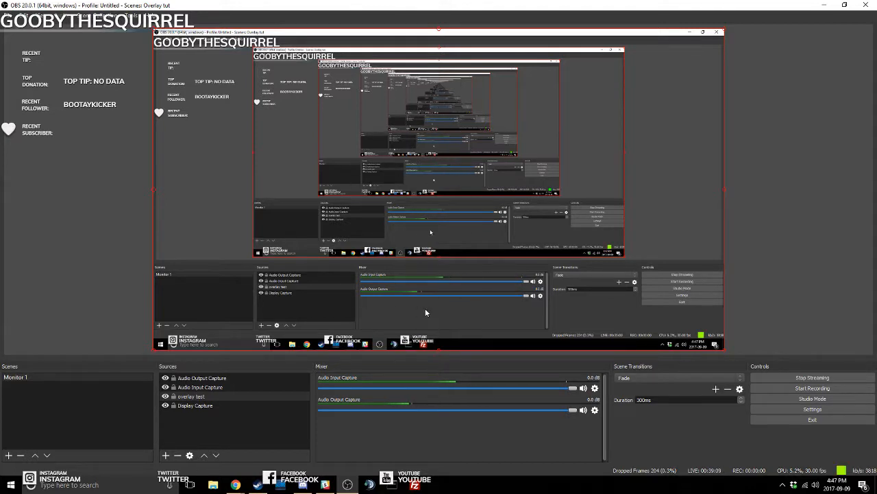
Hide the overlay test source in OBS, and check the Twitch dashboard and the overlay editor in Chrome.
click(164, 396)
click(237, 485)
click(271, 449)
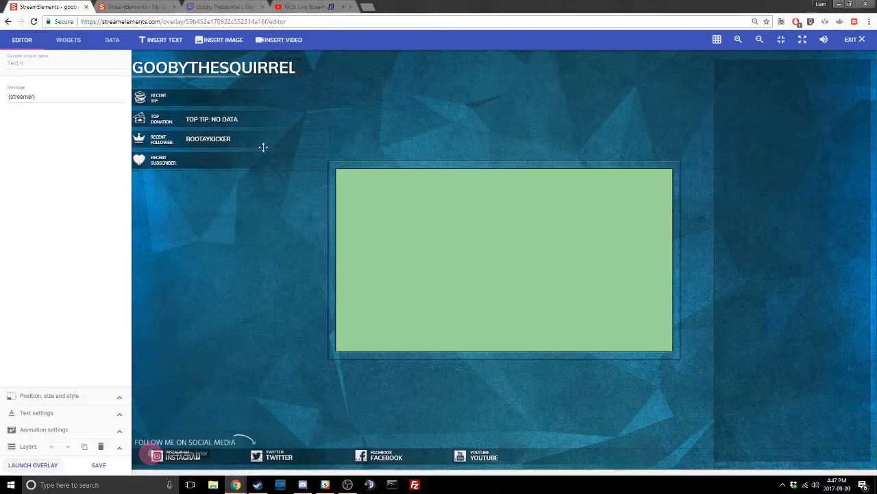
click(224, 7)
click(48, 7)
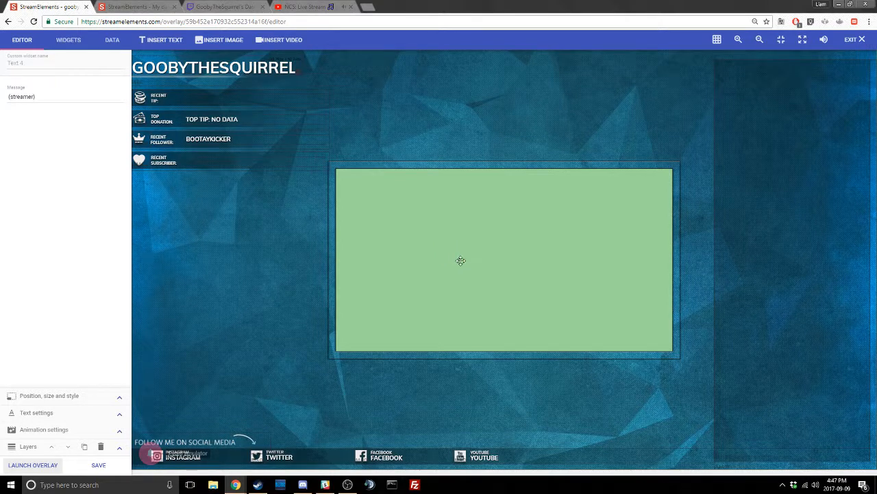
click(862, 485)
click(862, 485)
Switch to OBS, show the overlay test source and move it below Display Capture in the source order.
click(347, 485)
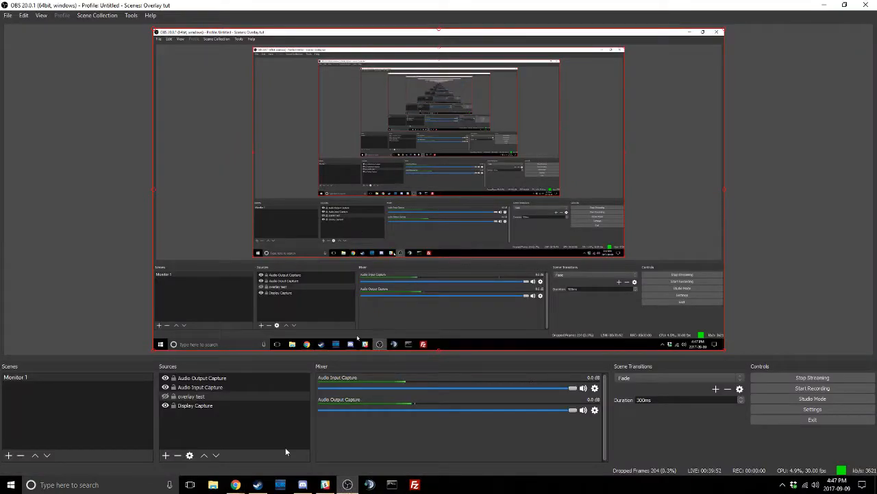
click(165, 397)
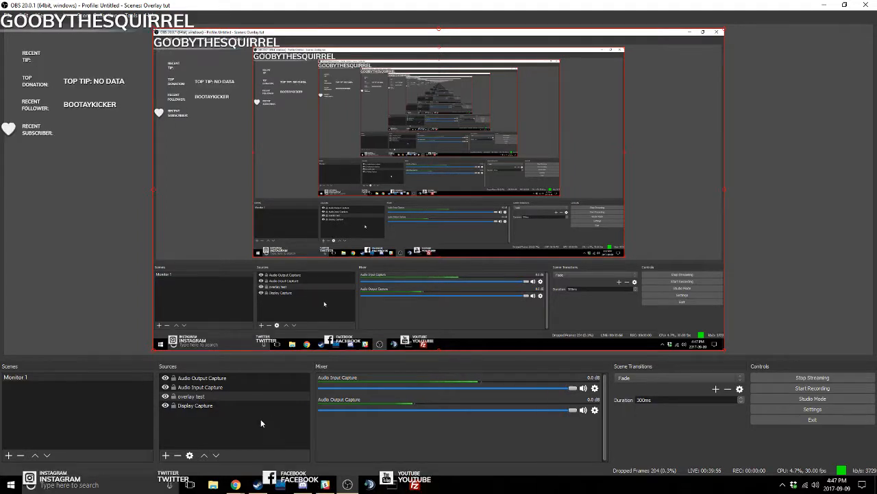
drag(209, 396, 204, 414)
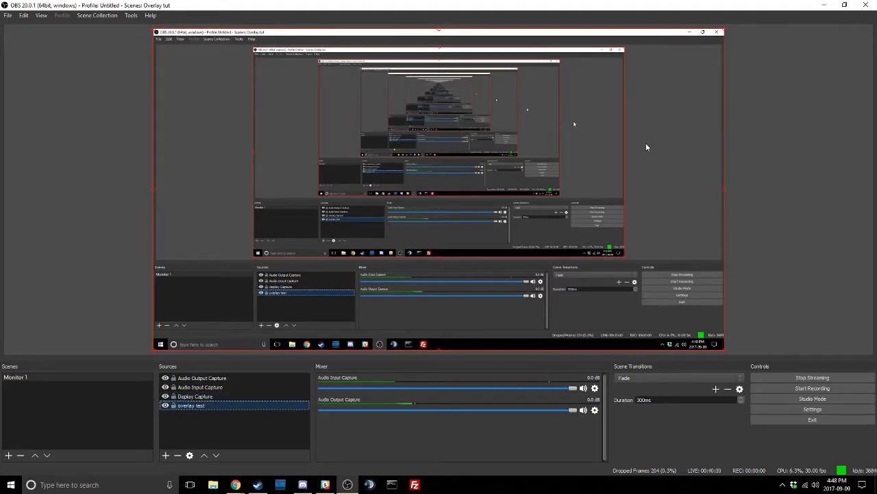
Move Display Capture back beneath the overlay test source and hide overlay test.
click(168, 397)
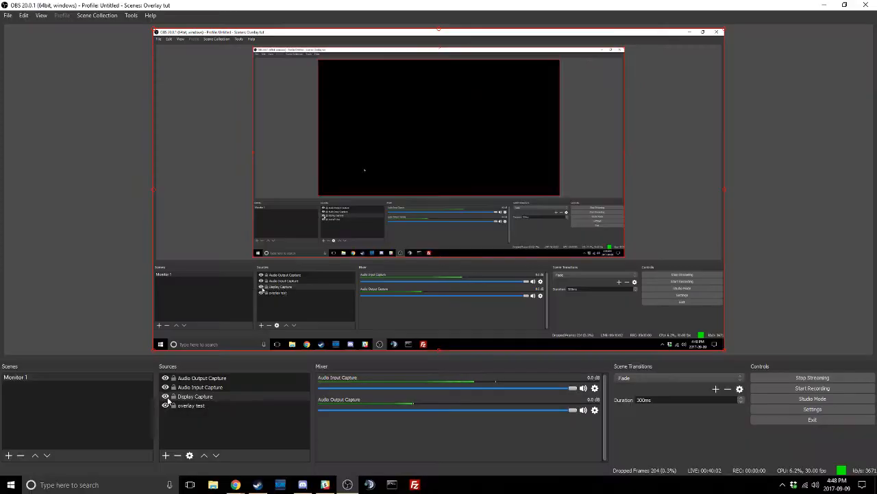
drag(167, 399, 200, 410)
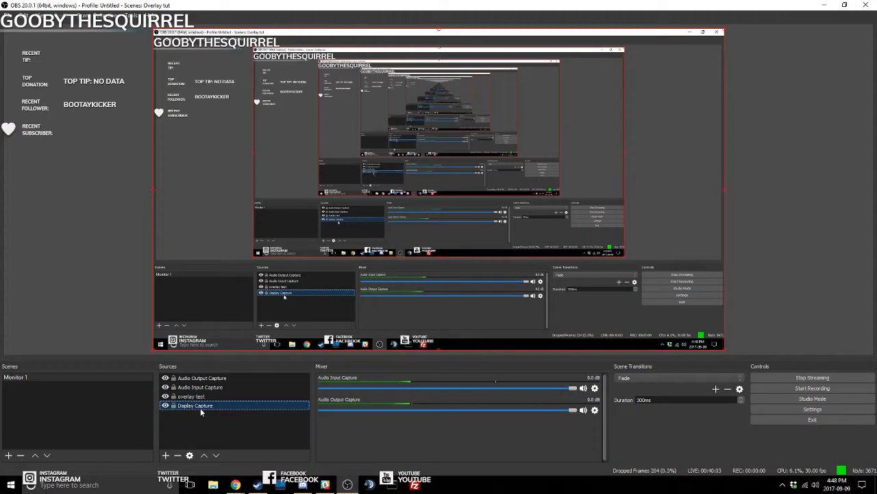
click(166, 397)
Switch to Chrome and check the chat on the Twitch dashboard and the overlay in the StreamElements editor.
click(236, 484)
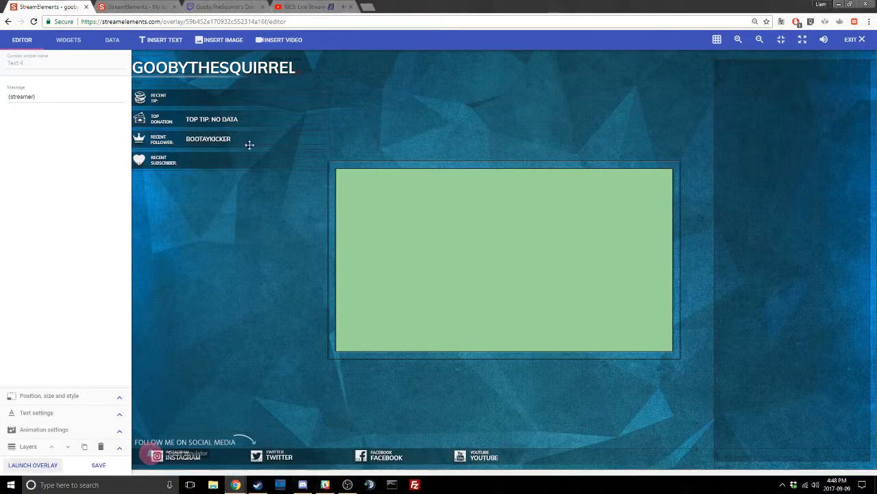
click(224, 6)
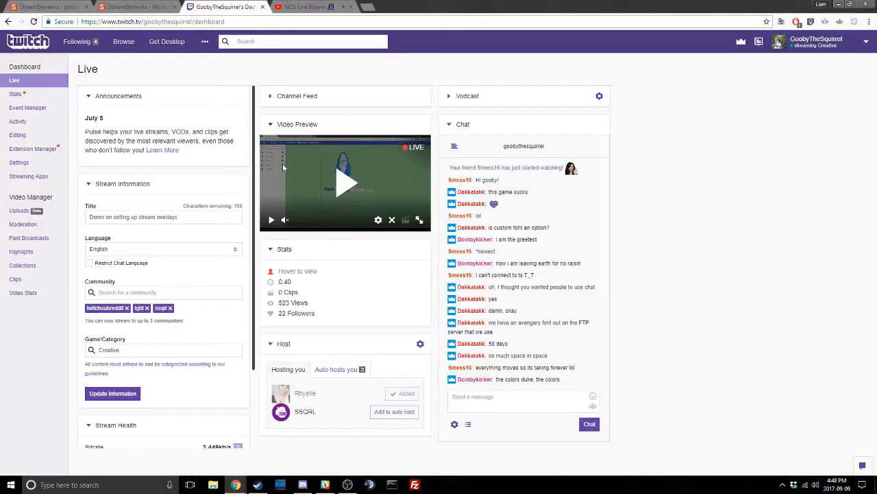
click(140, 7)
click(76, 6)
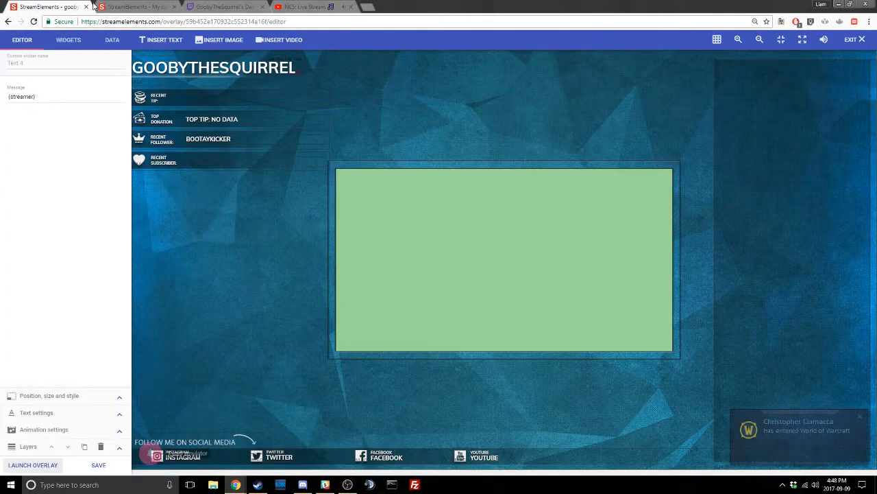
click(222, 6)
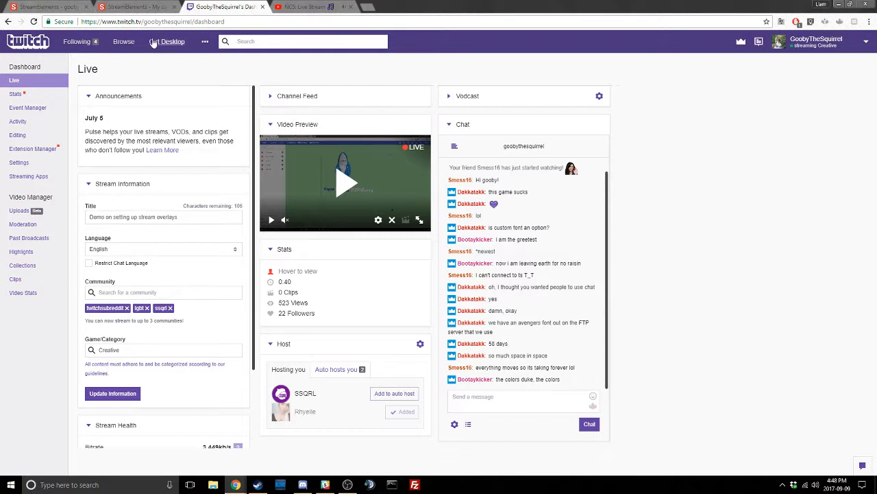
click(62, 7)
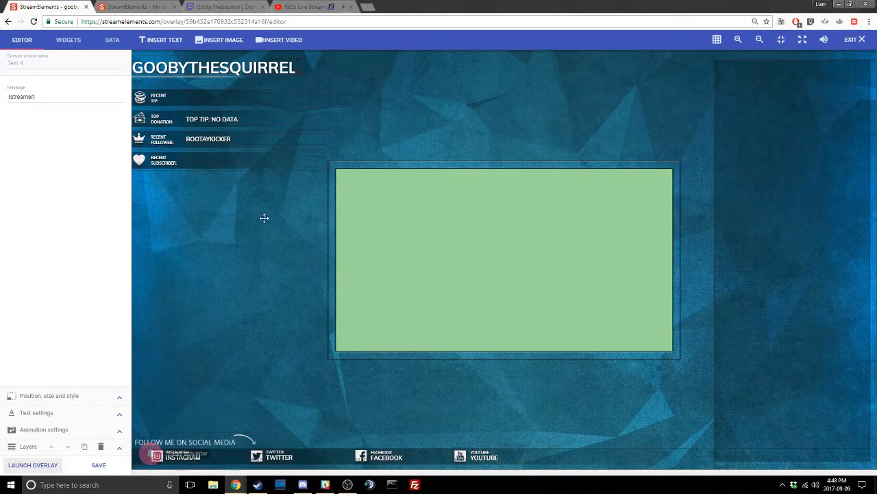
Select the BACKGROUND WITH CAM image in the overlay editor, and make the overlay test source visible in OBS.
click(248, 319)
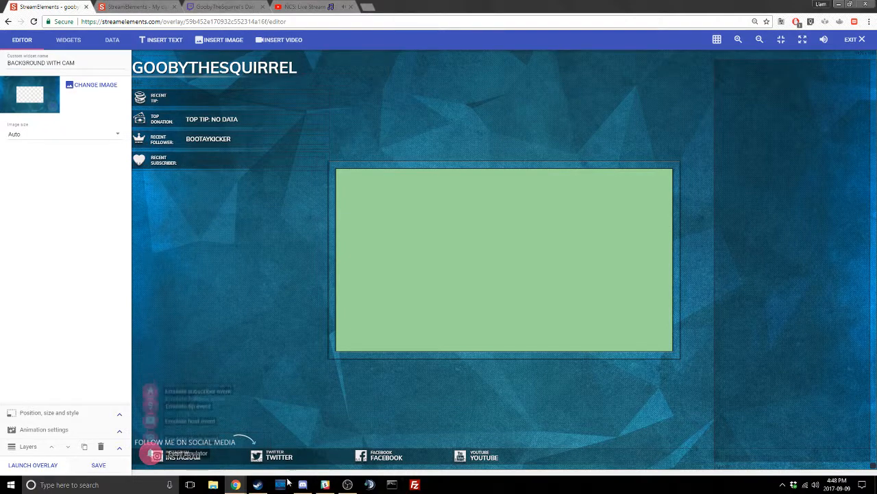
click(282, 484)
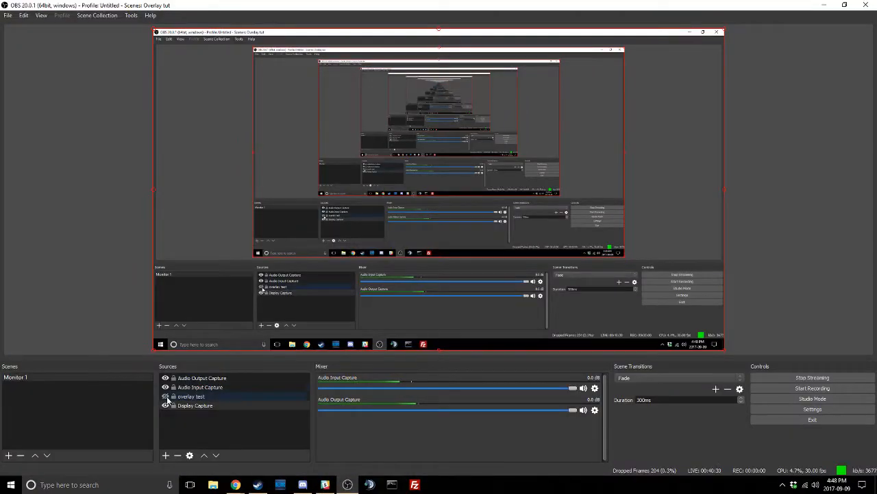
click(166, 396)
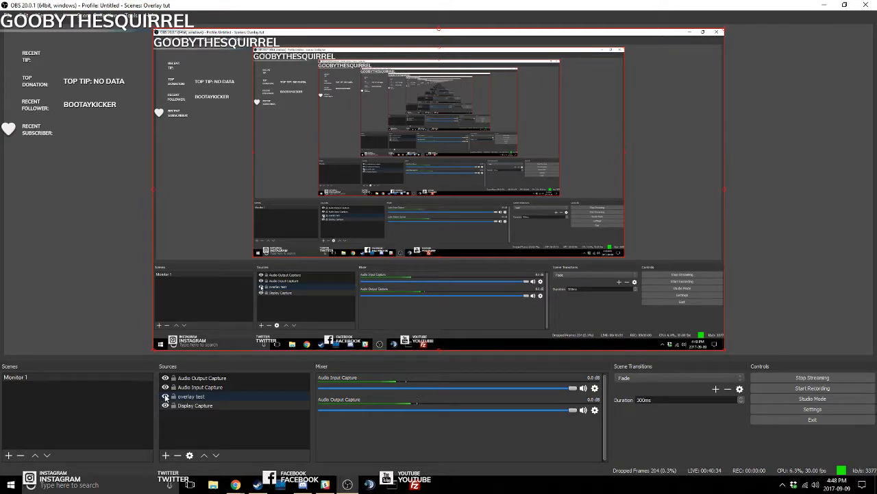
Check the Discord support channel for a reply and the chat on the Twitch dashboard in Chrome.
click(302, 484)
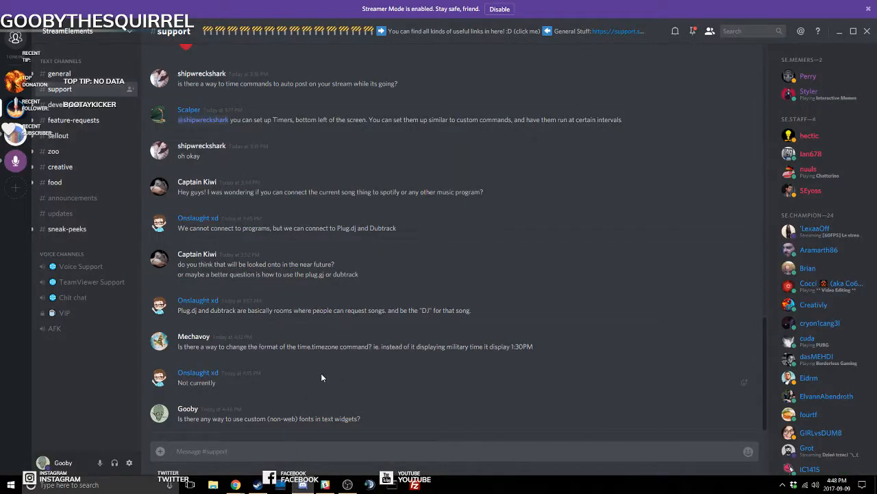
mouse_move(235, 484)
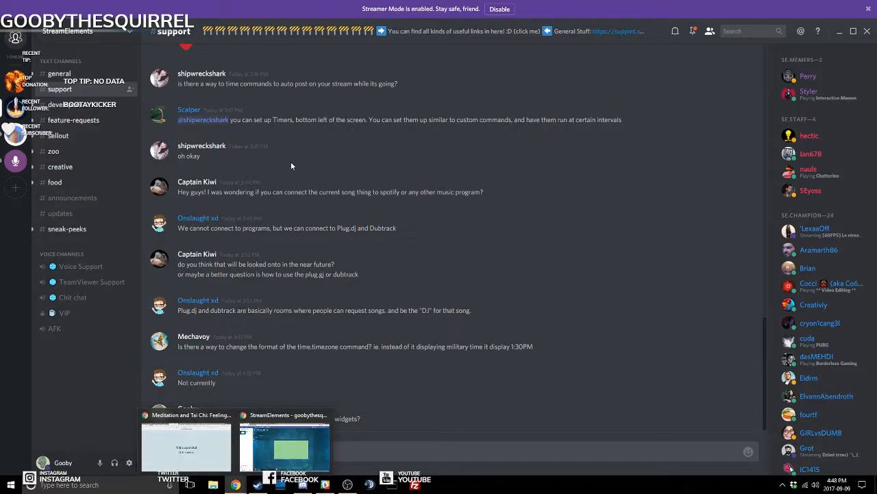
click(257, 437)
click(220, 6)
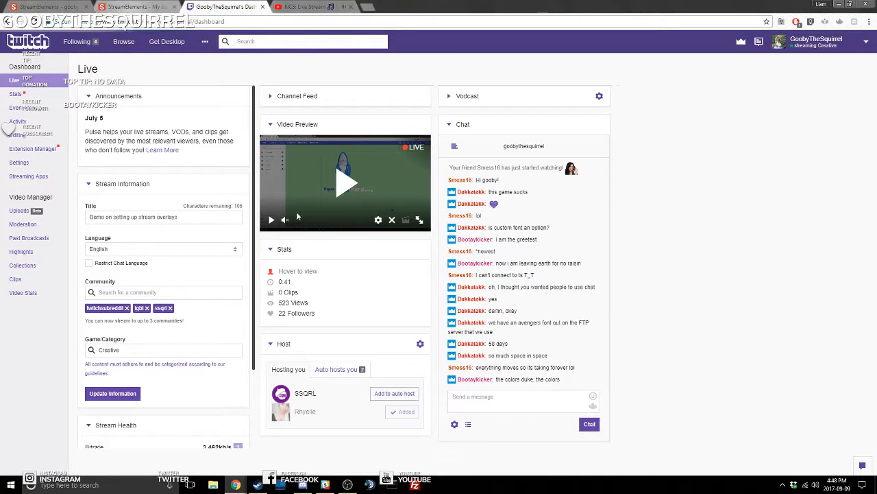
Collapse the Video Preview on the Twitch dashboard and return to the StreamElements overlay editor.
click(270, 124)
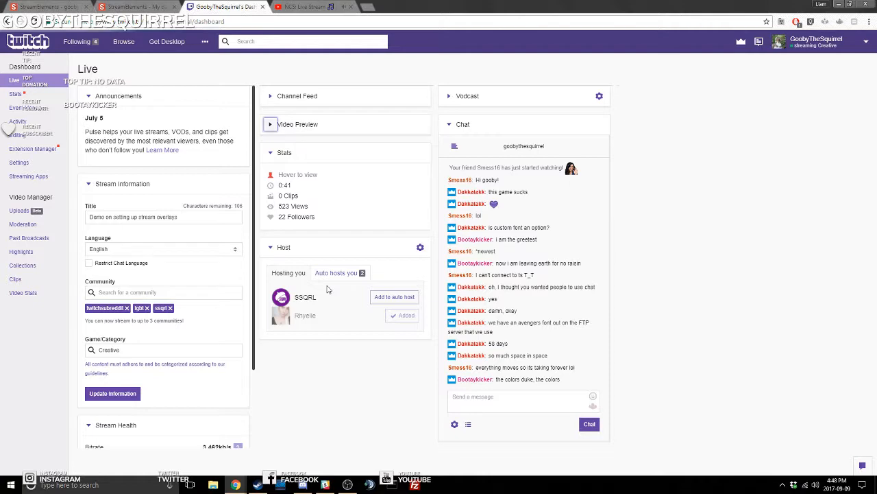
click(48, 6)
click(140, 6)
click(222, 6)
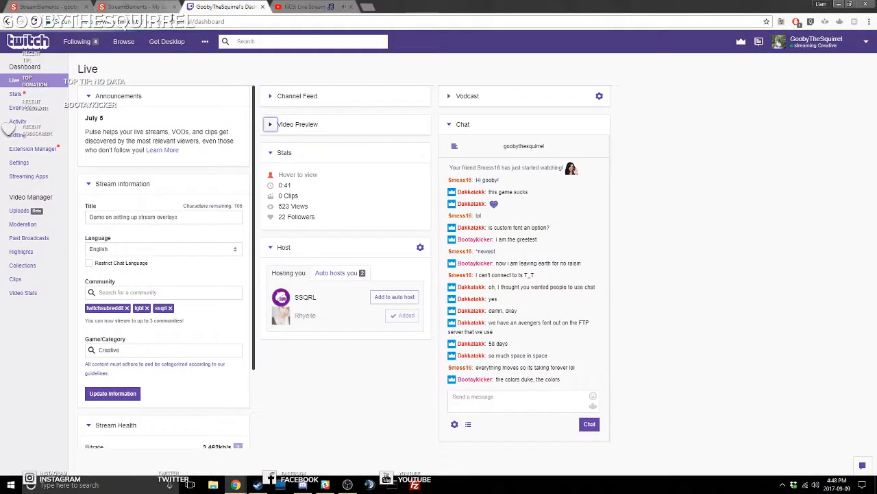
mouse_move(88, 51)
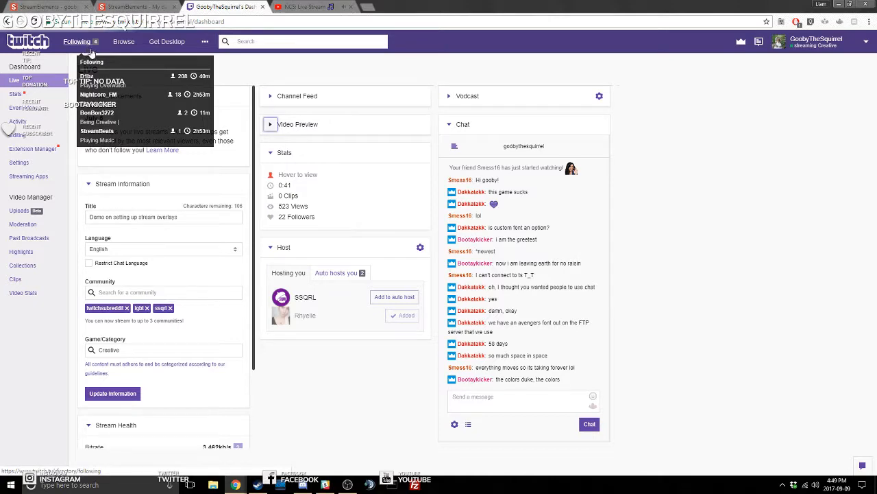
click(48, 6)
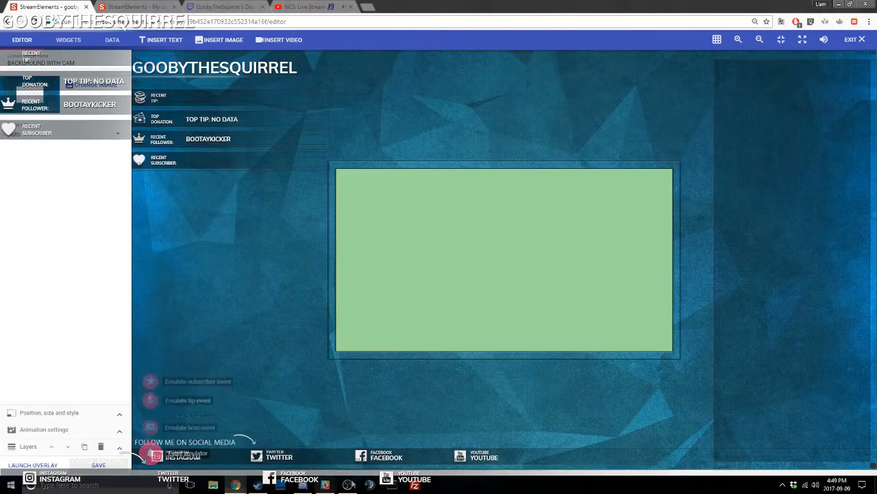
Toggle the grid in the overlay editor and clear the selection of the background image.
mouse_move(348, 484)
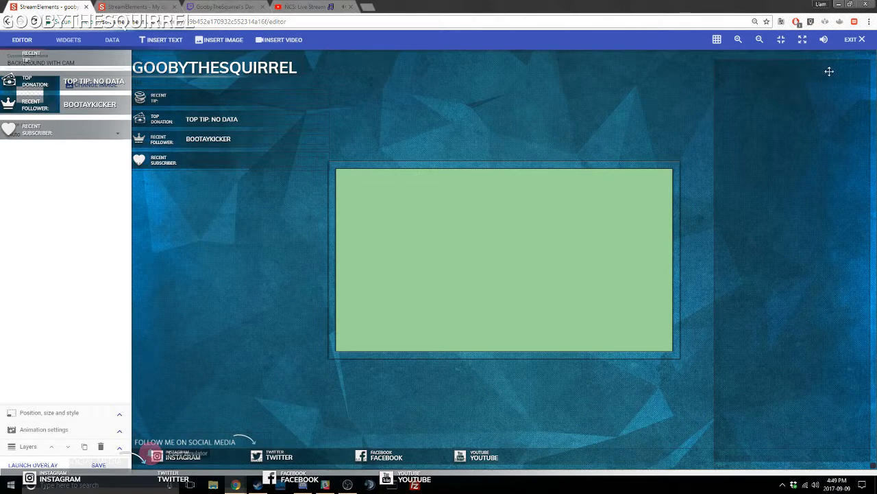
click(717, 39)
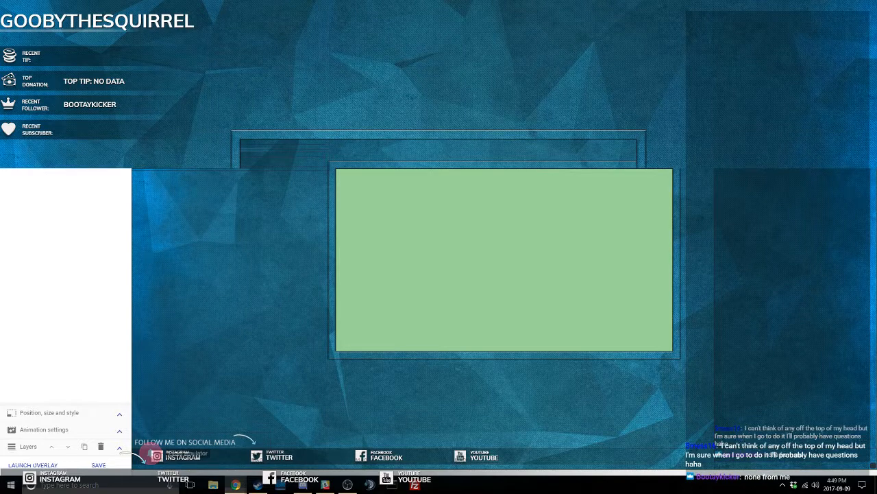
click(518, 146)
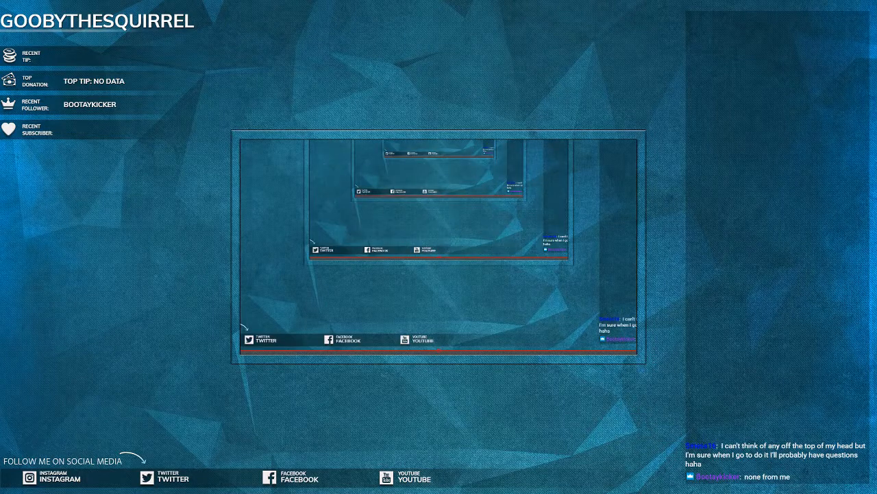
Hide the overlay test source in OBS and switch back to the StreamElements editor in Chrome.
click(165, 396)
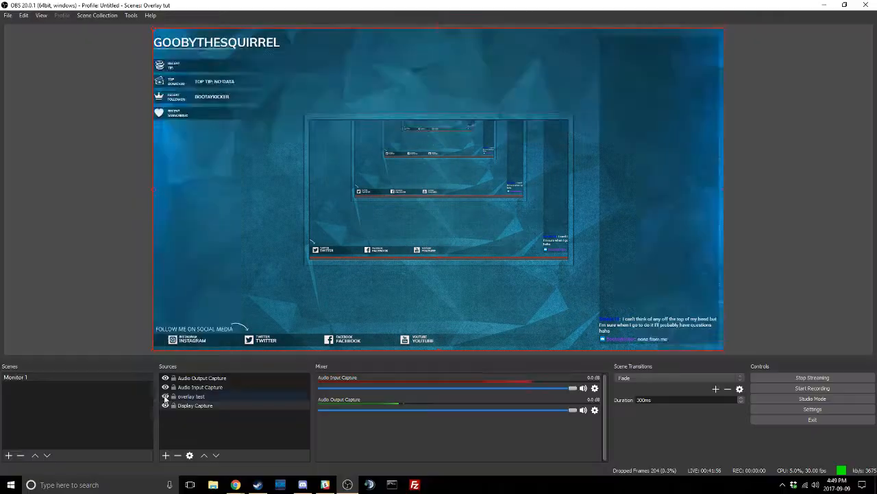
mouse_move(238, 488)
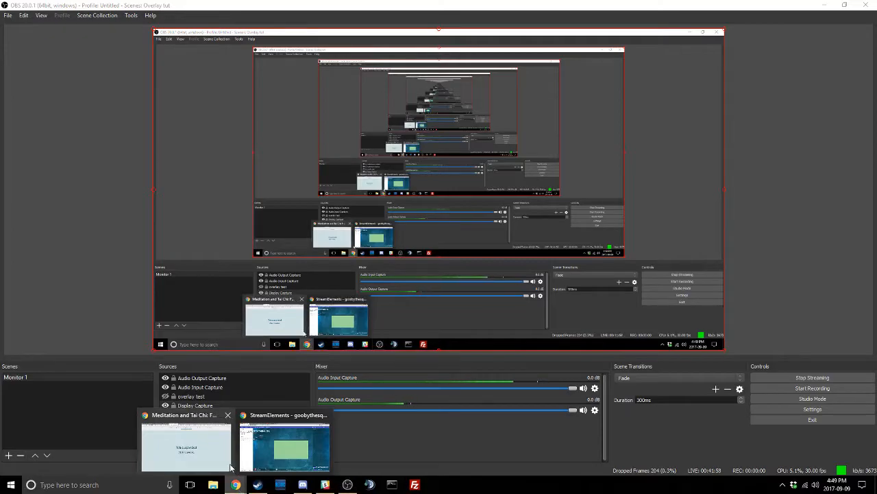
click(285, 445)
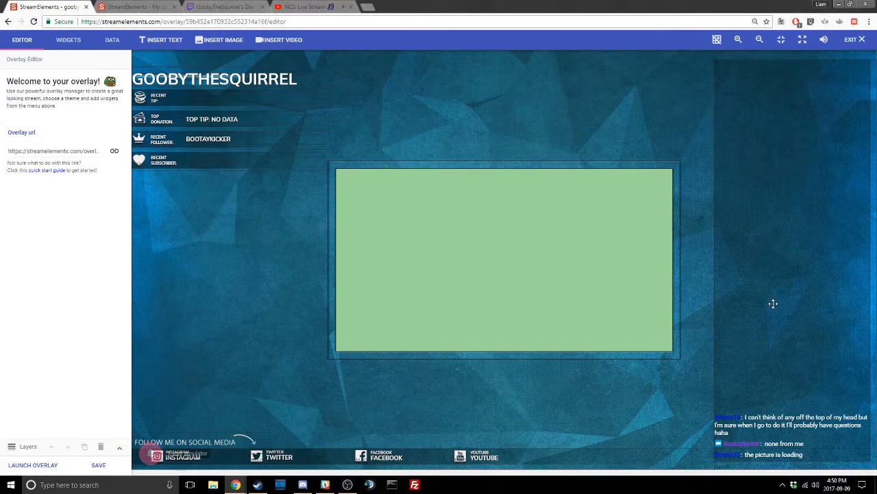
Exit the overlay editor and delete the MORE TEST - POLY GRUNGE overlay from My overlays.
click(854, 40)
scroll(496, 308, down, 5)
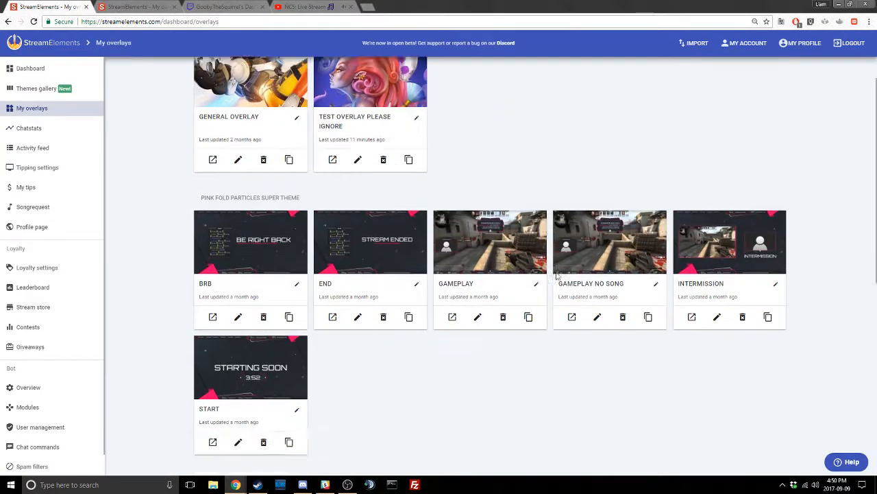
scroll(562, 280, down, 2)
click(264, 373)
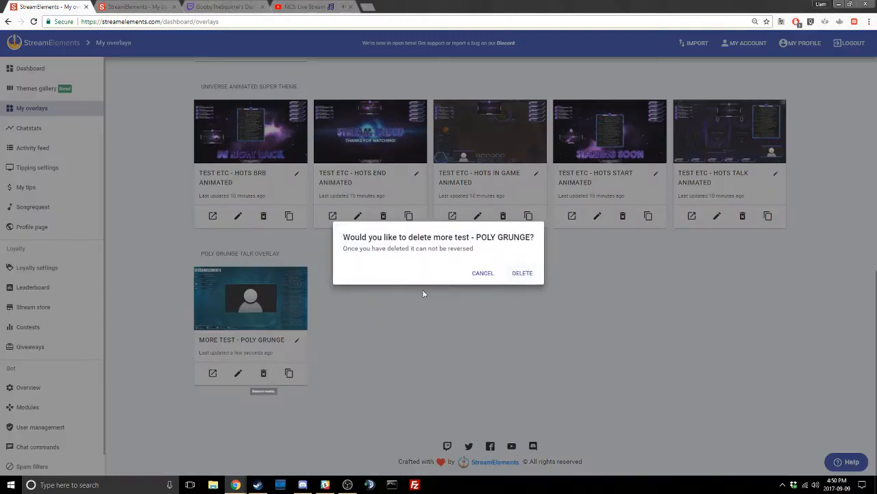
click(521, 273)
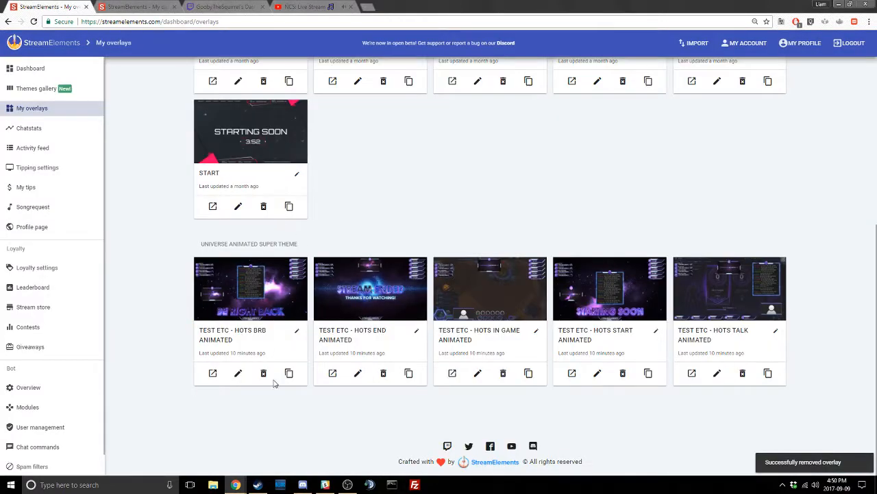
Delete the five TEST ETC - HOTS overlays (BRB, END, IN GAME, START and TALK ANIMATED) of the Universe Animated Super Theme.
click(264, 373)
click(525, 274)
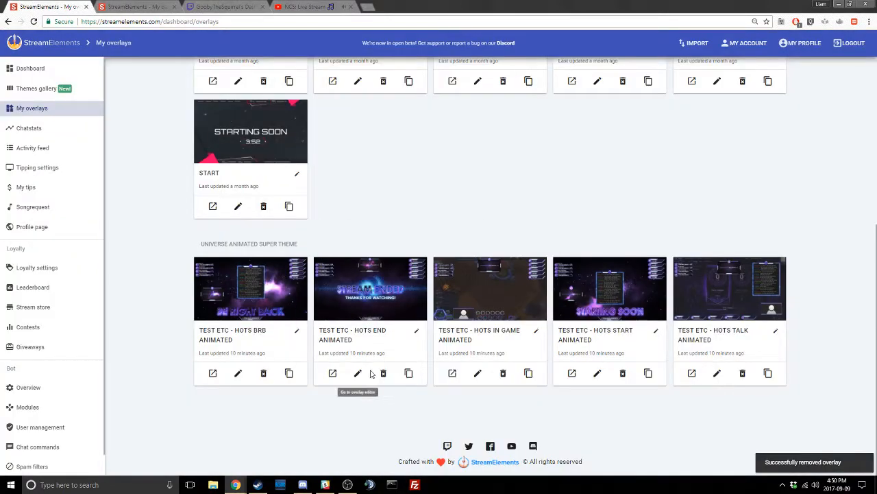
click(263, 373)
click(529, 274)
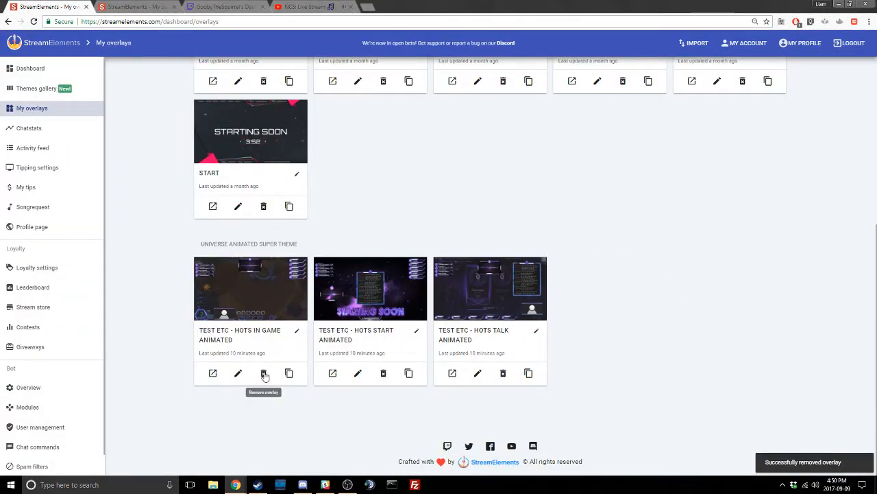
click(263, 373)
click(548, 275)
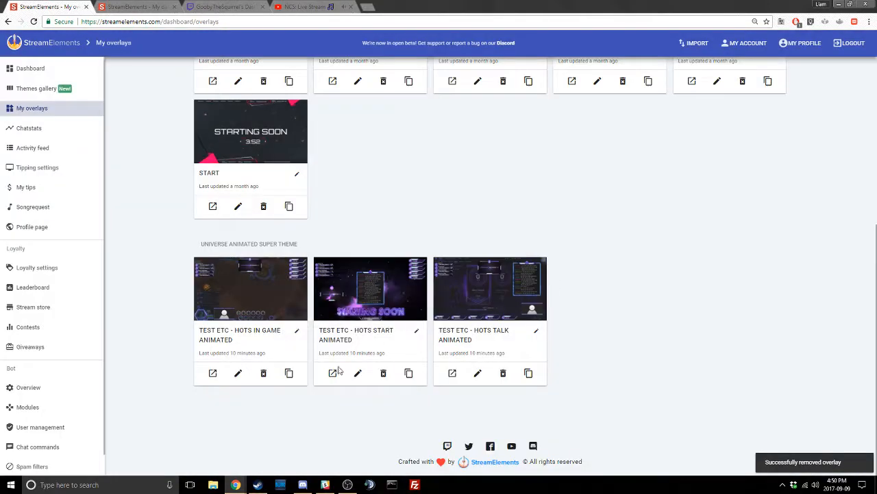
click(264, 373)
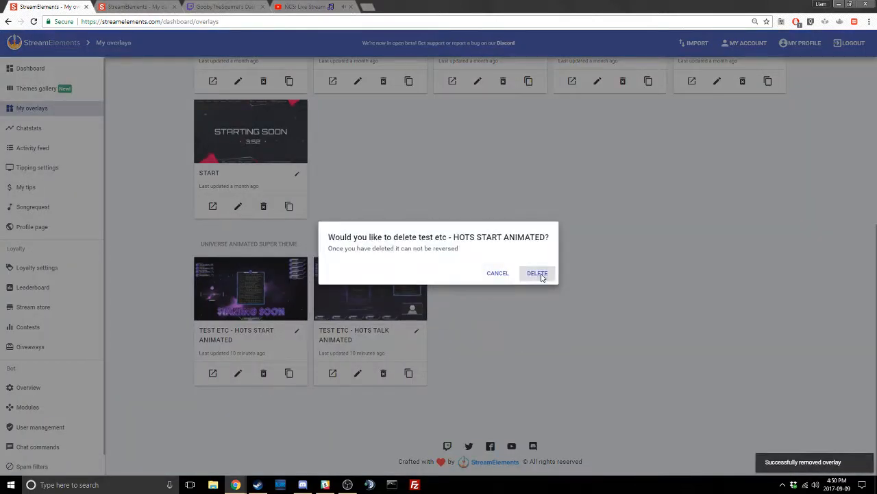
click(542, 276)
click(264, 373)
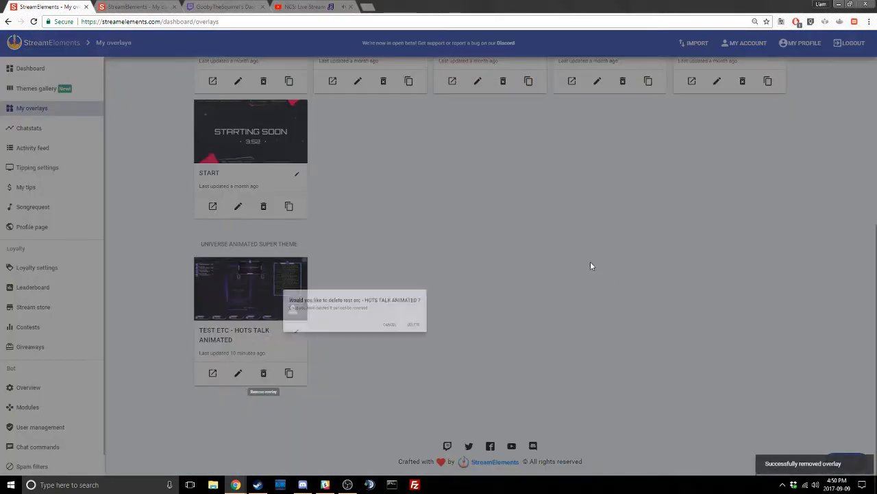
click(543, 275)
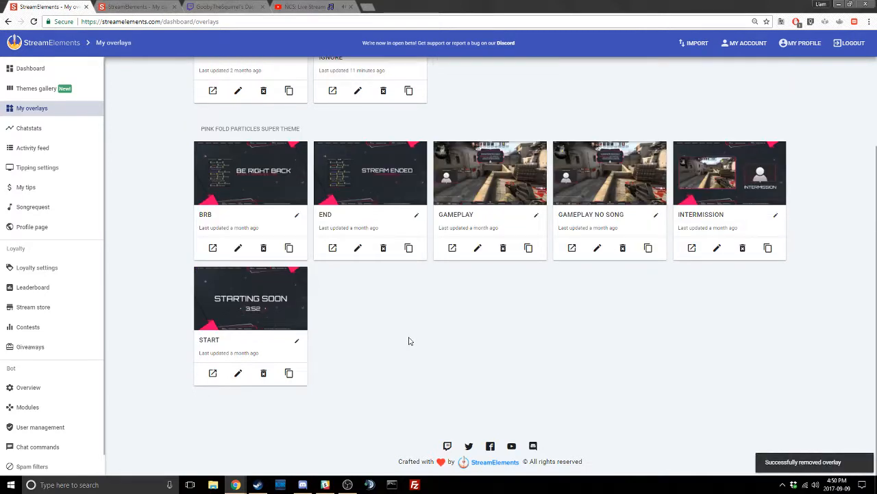
Open the BRB overlay of the Pink Fold Particles Super Theme in the editor and select an image on its canvas.
scroll(458, 303, up, 2)
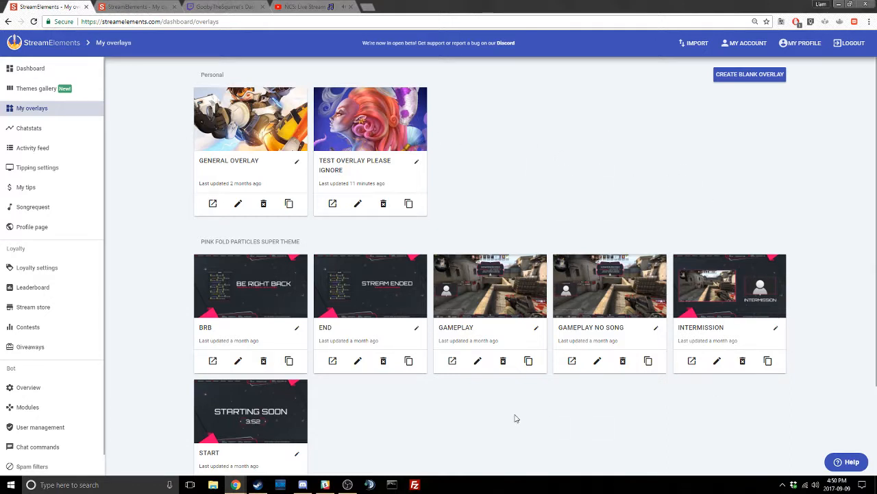
click(236, 362)
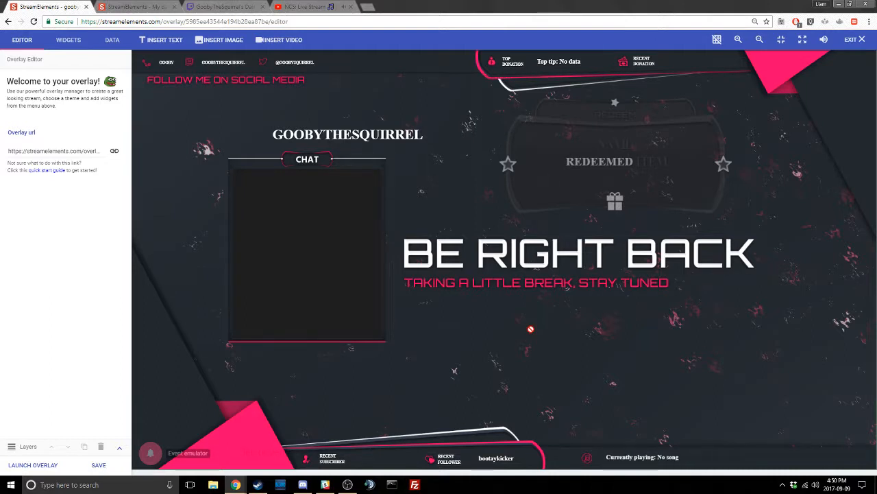
click(473, 248)
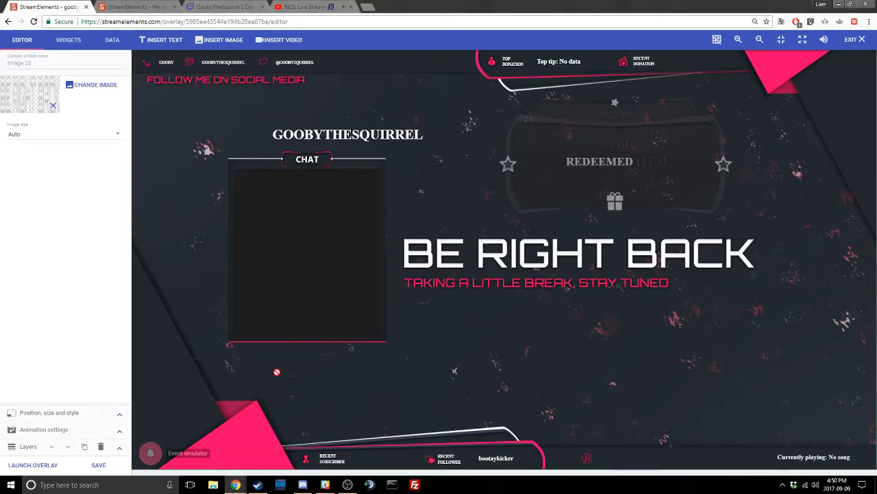
Insert a blank image into the BRB overlay and browse the uploaded images and all files without choosing one.
click(248, 41)
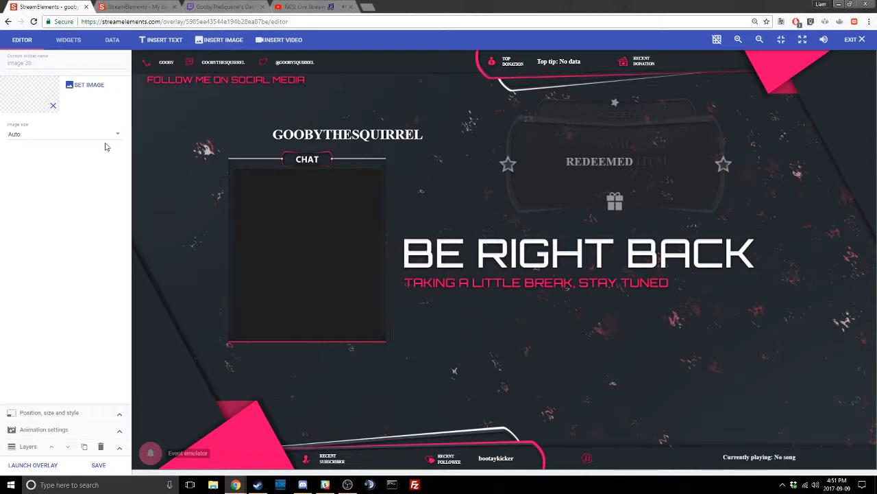
click(103, 85)
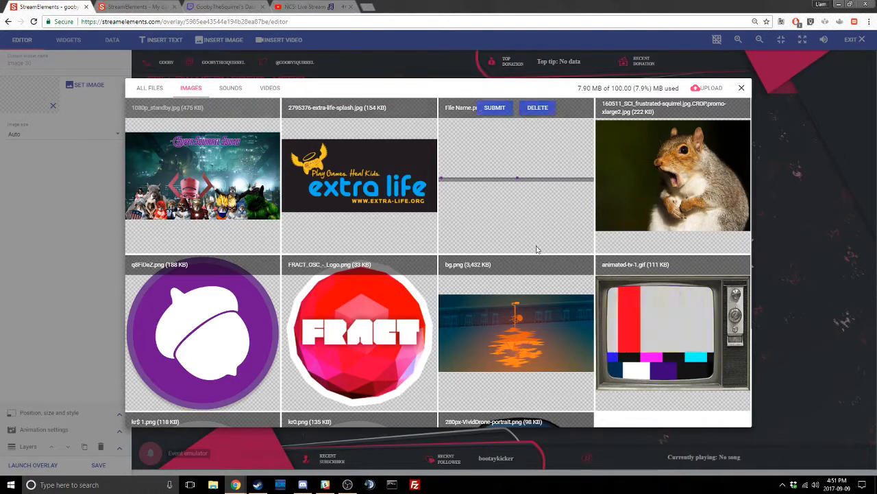
scroll(548, 246, down, 2)
scroll(563, 253, up, 2)
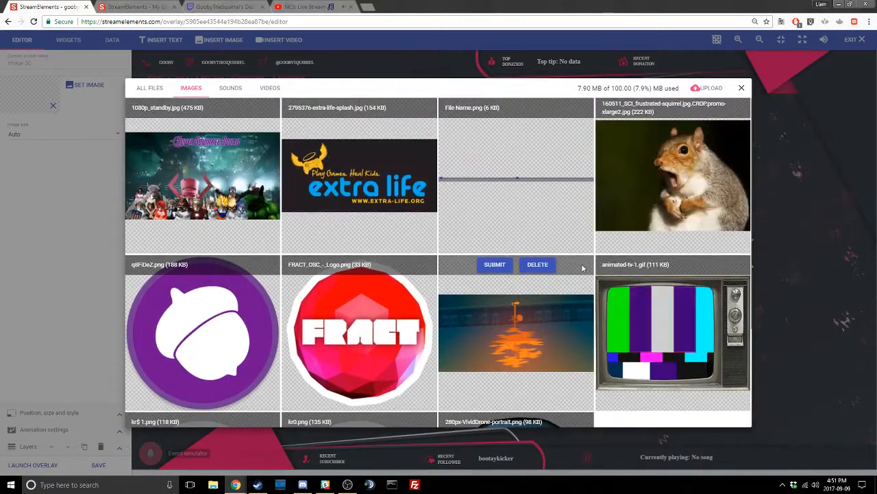
click(149, 88)
scroll(480, 195, down, 4)
scroll(274, 267, up, 4)
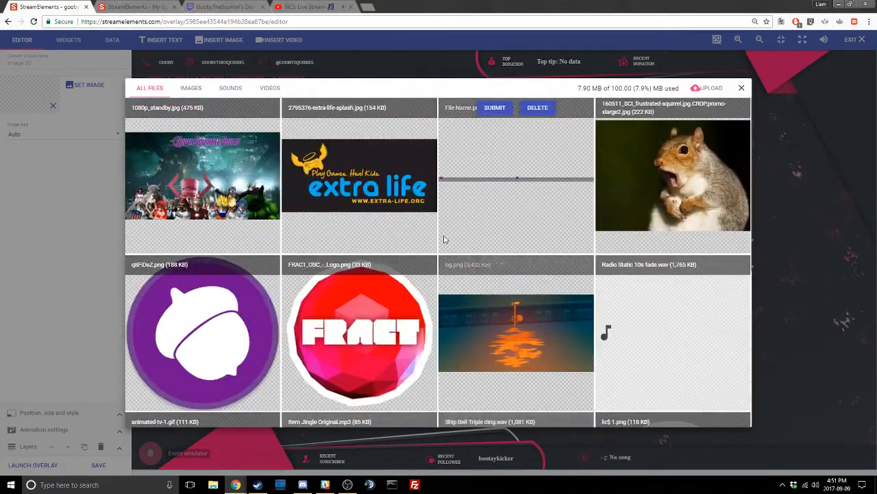
click(742, 88)
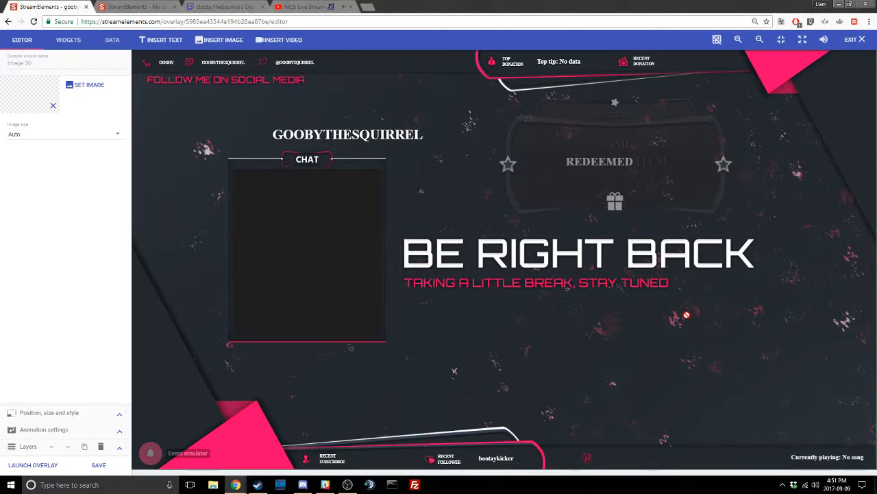
Check the chat on the Twitch dashboard and return to the BRB overlay in the editor.
mouse_move(347, 484)
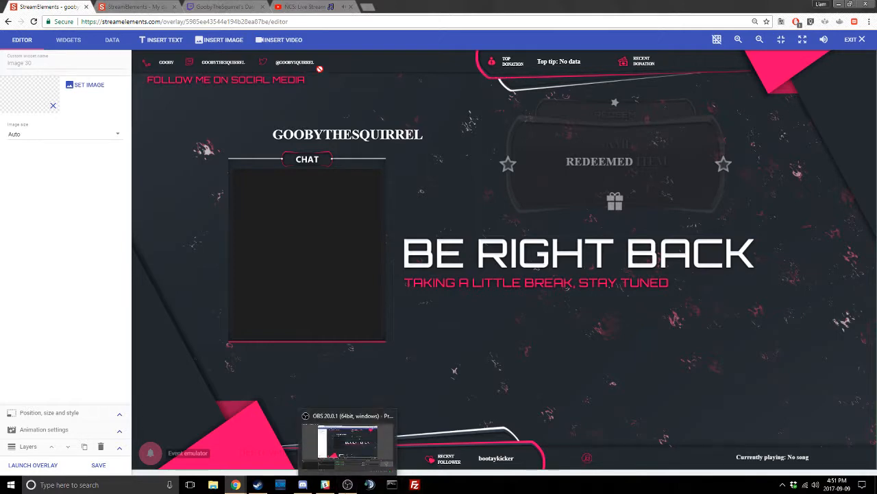
click(218, 8)
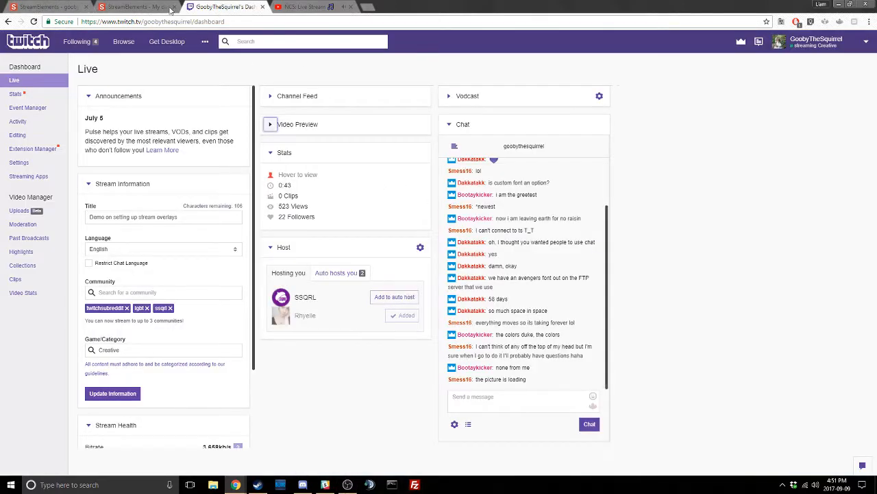
click(48, 7)
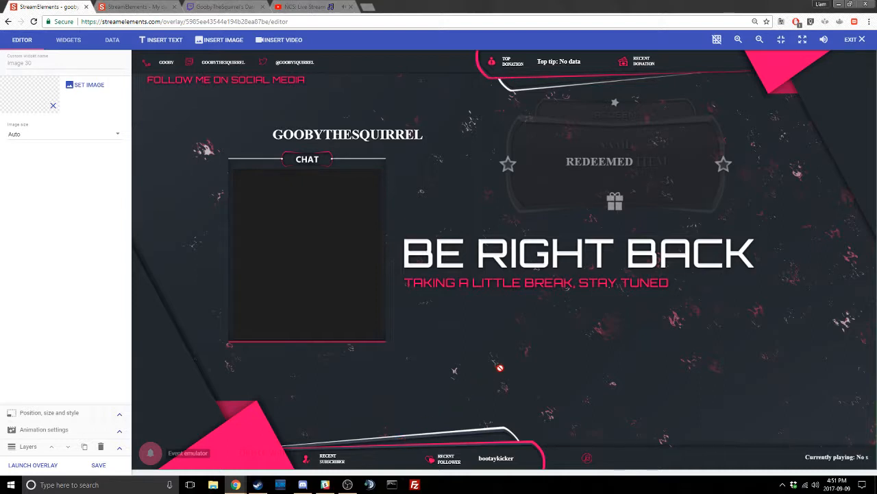
Switch to Slack and post the message "party? nerd" in the #streaming channel.
mouse_move(325, 484)
click(334, 450)
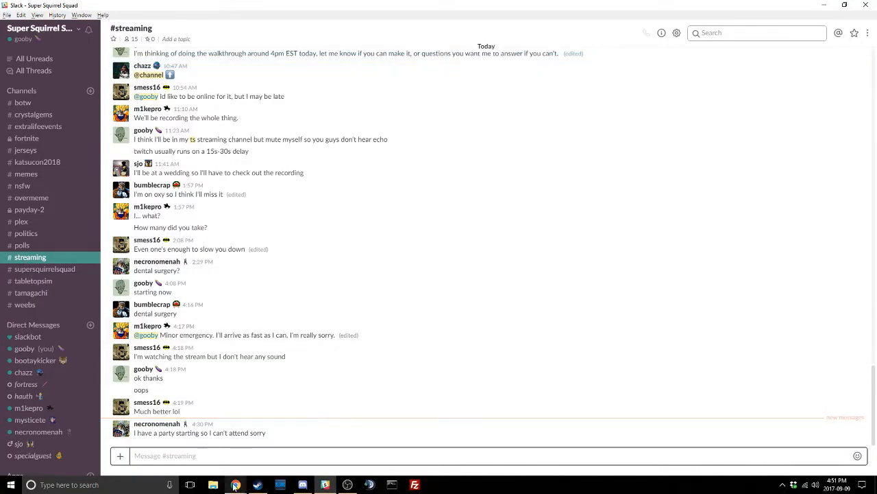
click(369, 454)
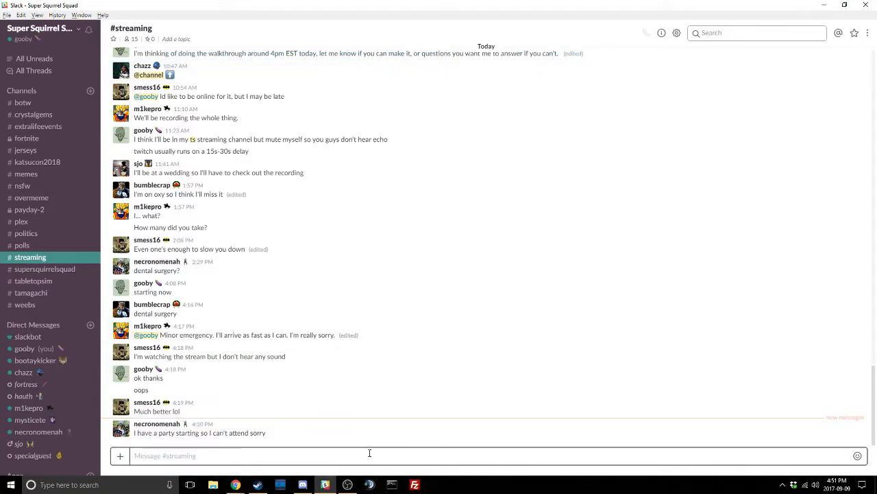
text(party)
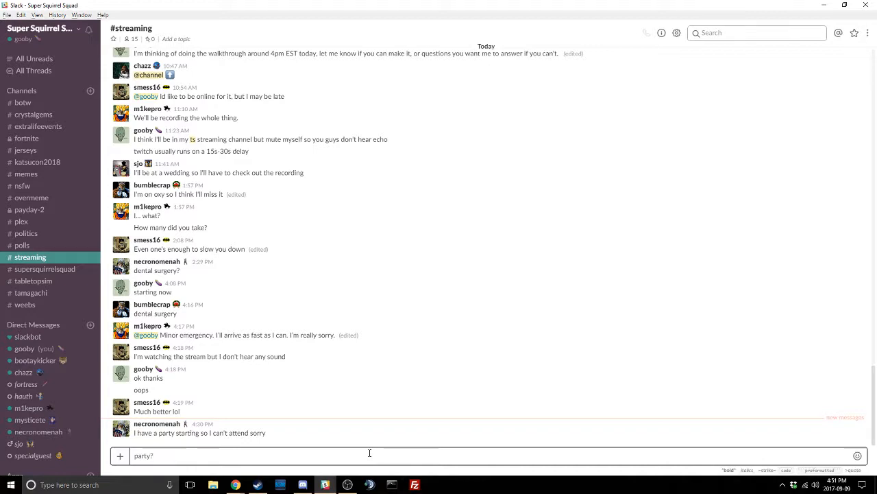
text(? nerd)
key(Return)
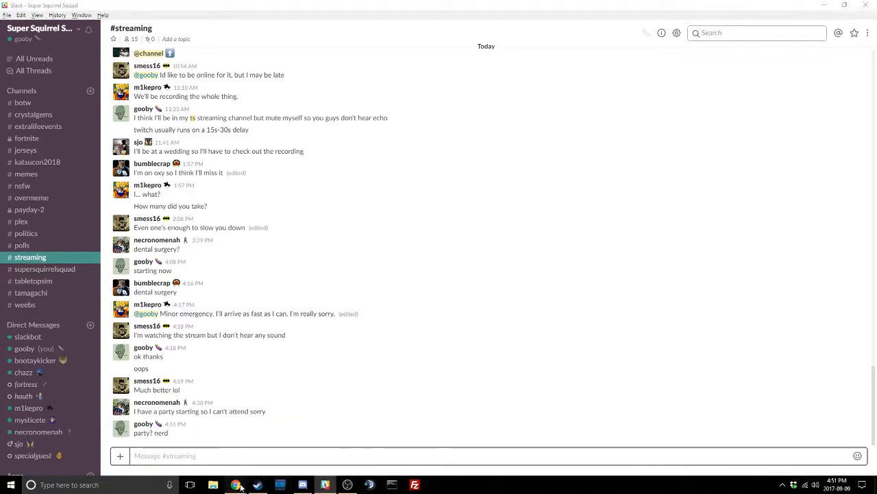
Switch from Slack back to the Chrome window with the StreamElements overlay editor.
click(220, 453)
click(253, 488)
mouse_move(236, 484)
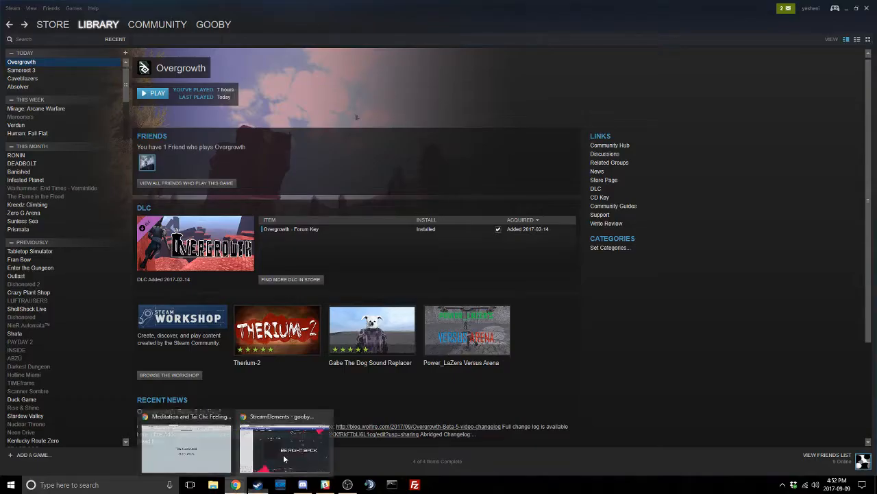
click(286, 456)
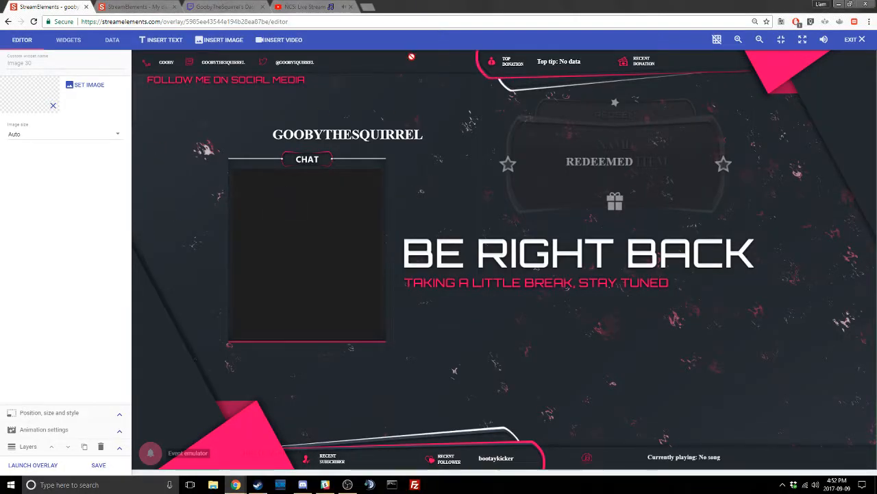
Select the background image of the BRB overlay and inspect its image size options and its position, size and style settings.
right_click(462, 358)
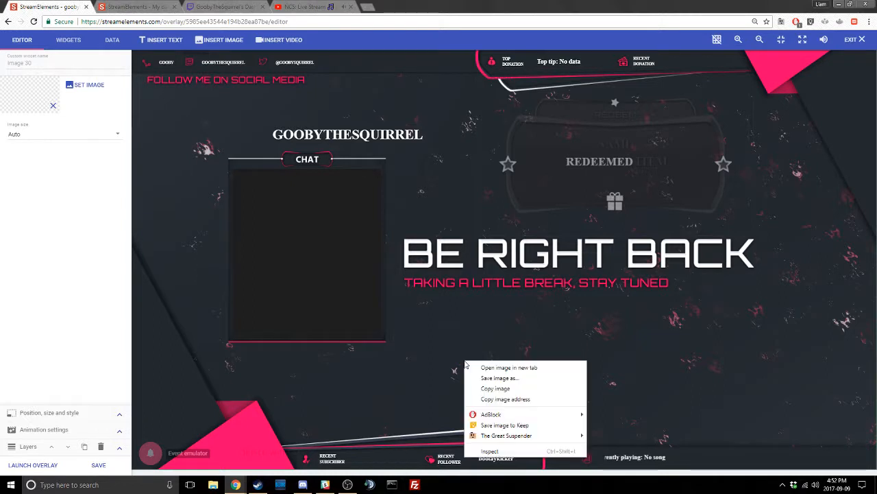
click(439, 335)
click(97, 137)
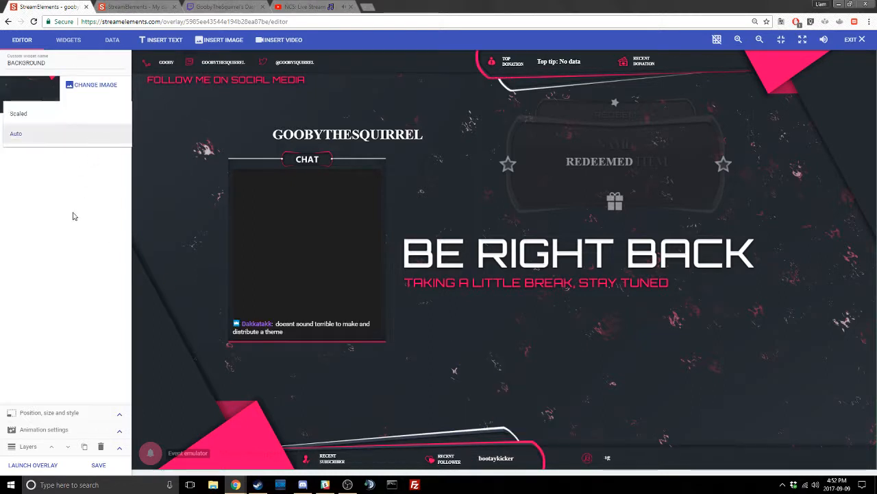
click(75, 215)
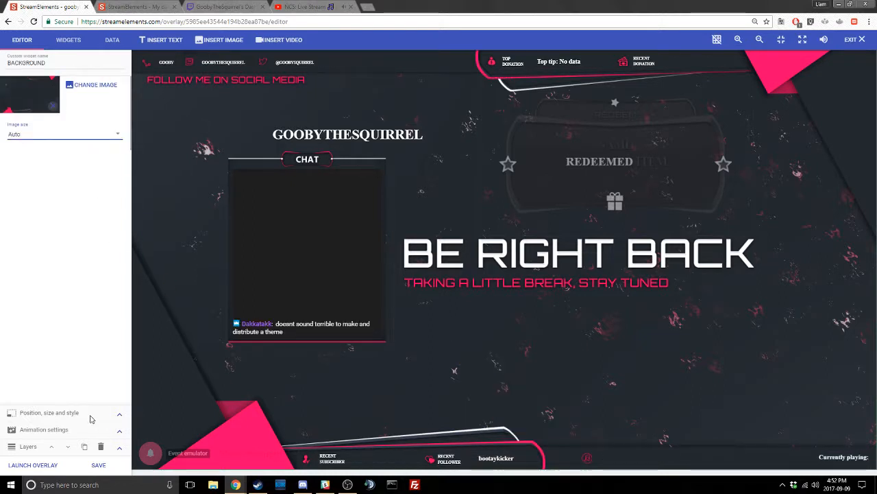
click(119, 414)
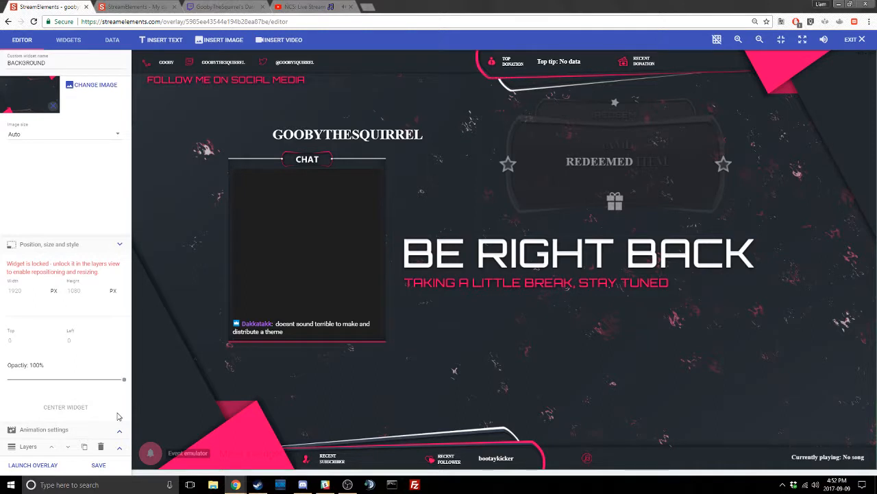
click(120, 247)
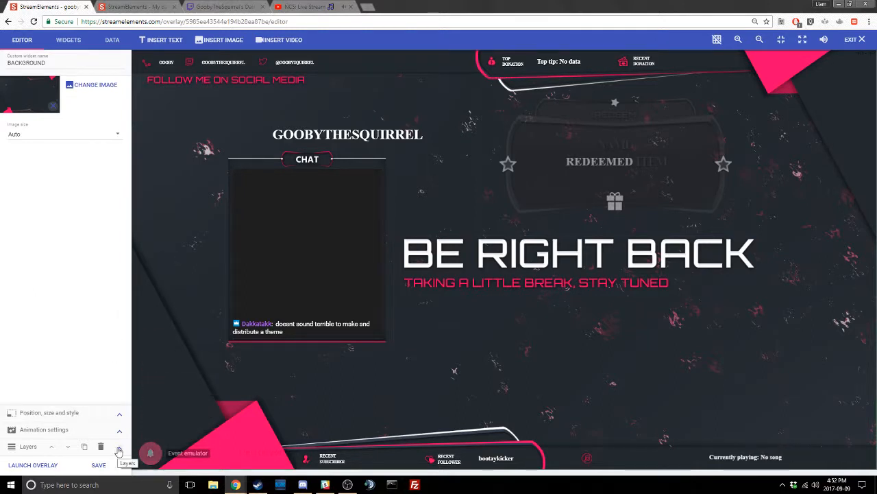
Unlock the BACKGROUND layer at the end of the layer list and move the background image up and back down on the canvas.
click(118, 451)
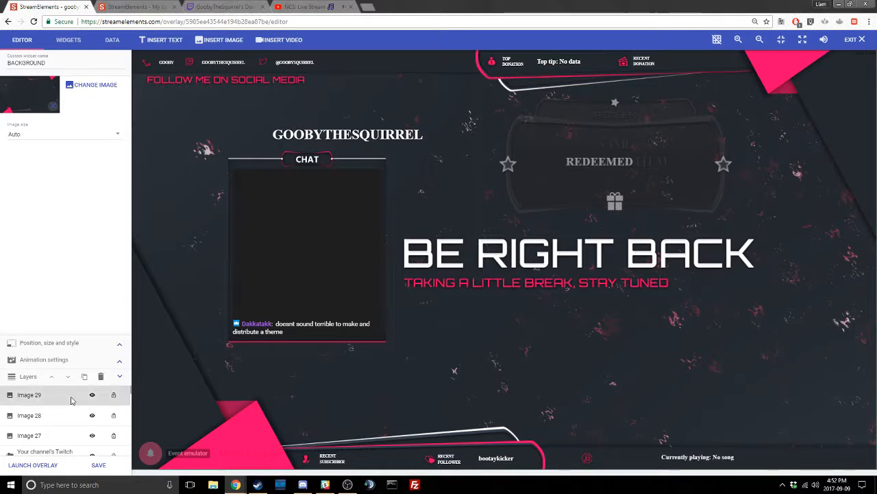
scroll(77, 399, down, 3)
scroll(77, 399, down, 5)
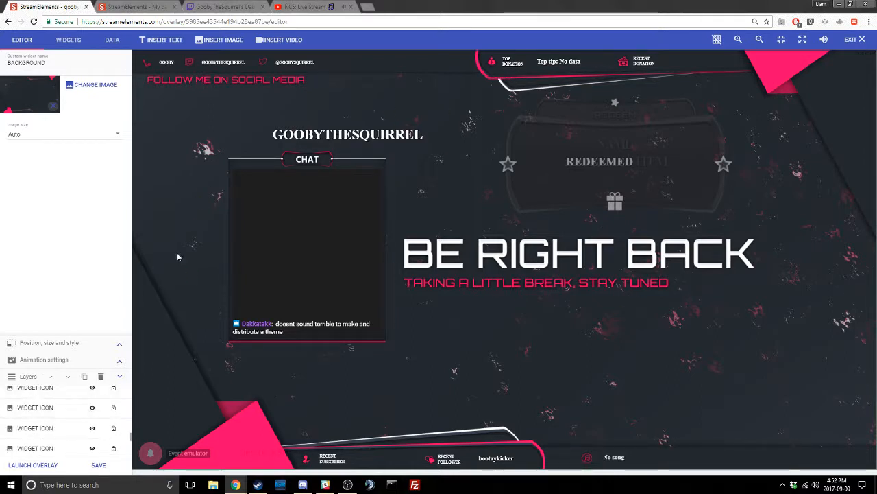
scroll(110, 432, down, 3)
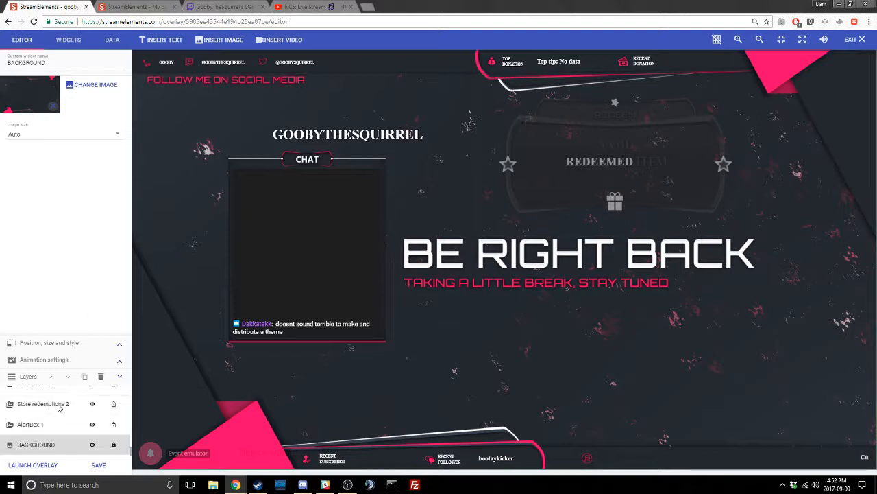
click(113, 447)
drag(177, 371, 176, 234)
drag(178, 280, 162, 409)
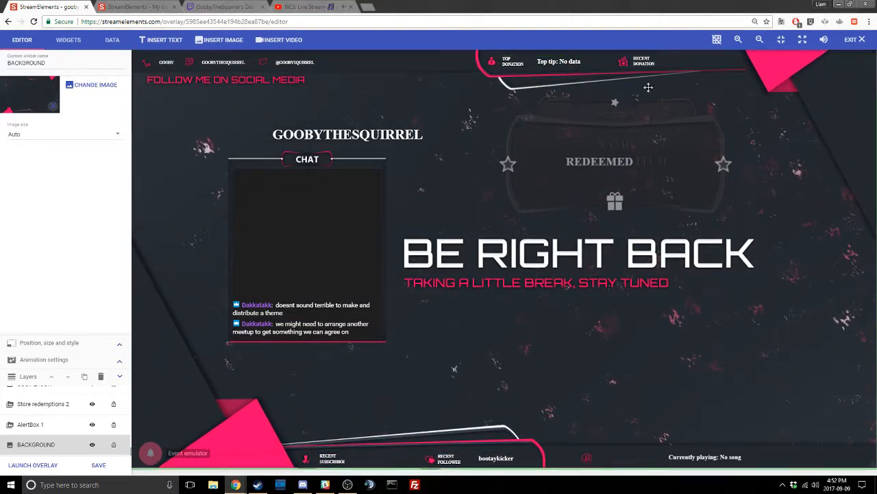